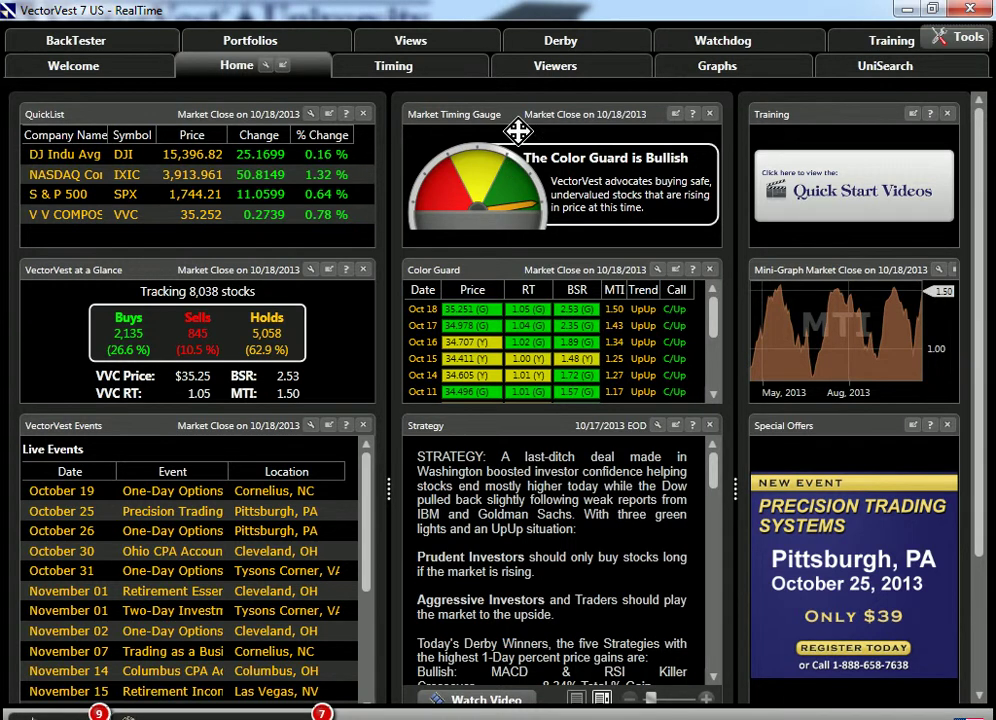
# Step: Create a new watchlist named My Stocks in the My WatchLists folder of the Viewers section
pyautogui.click(560, 72)
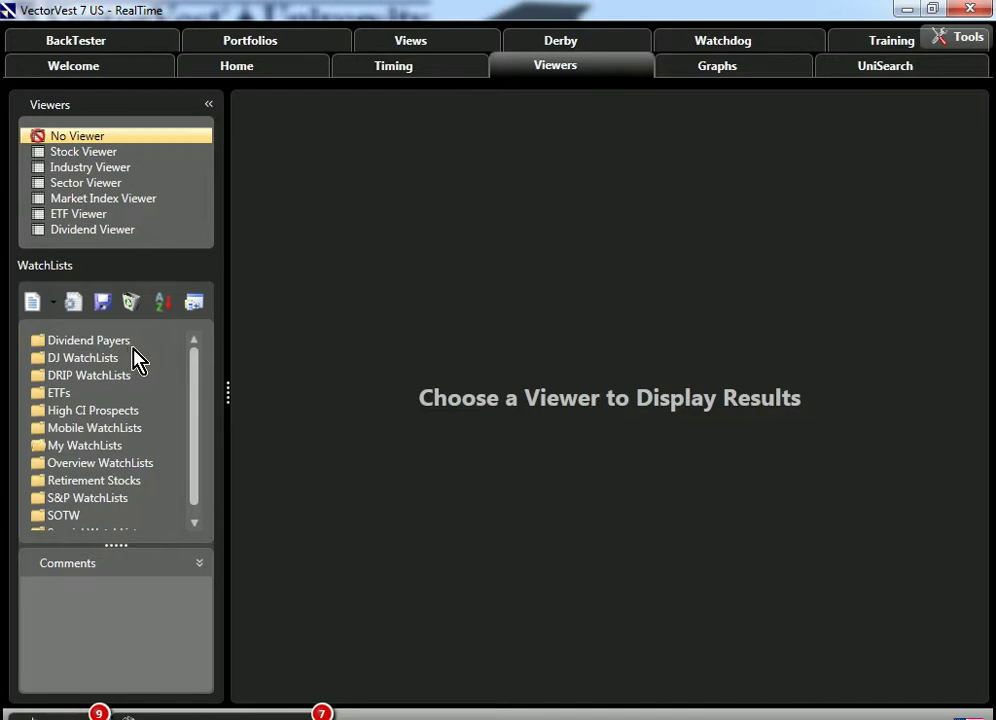
pyautogui.click(111, 445)
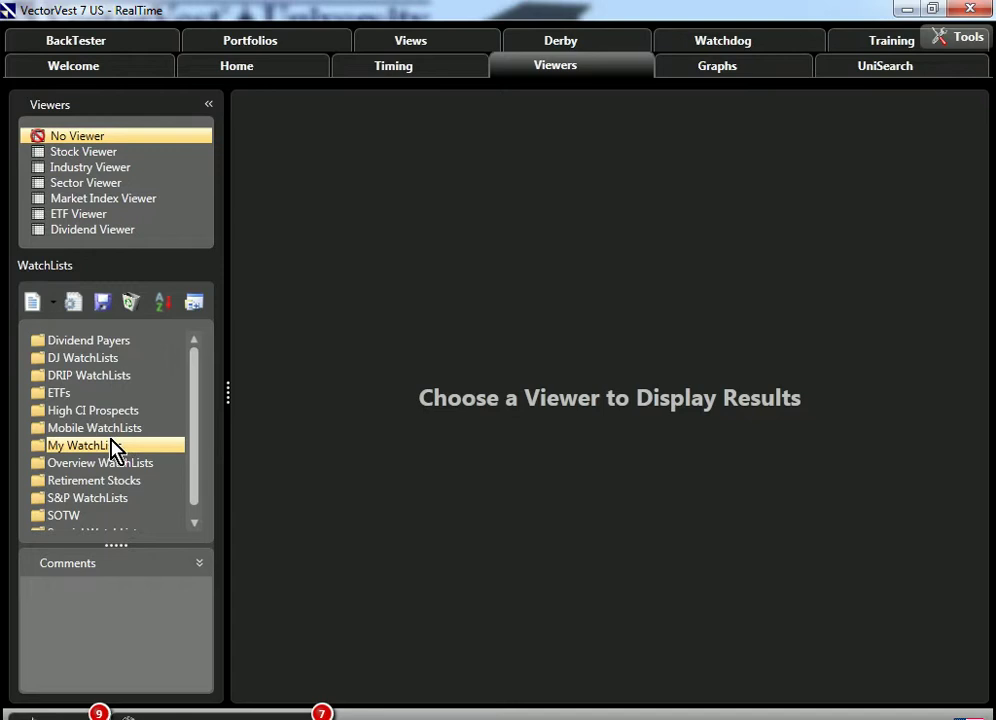
pyautogui.click(36, 305)
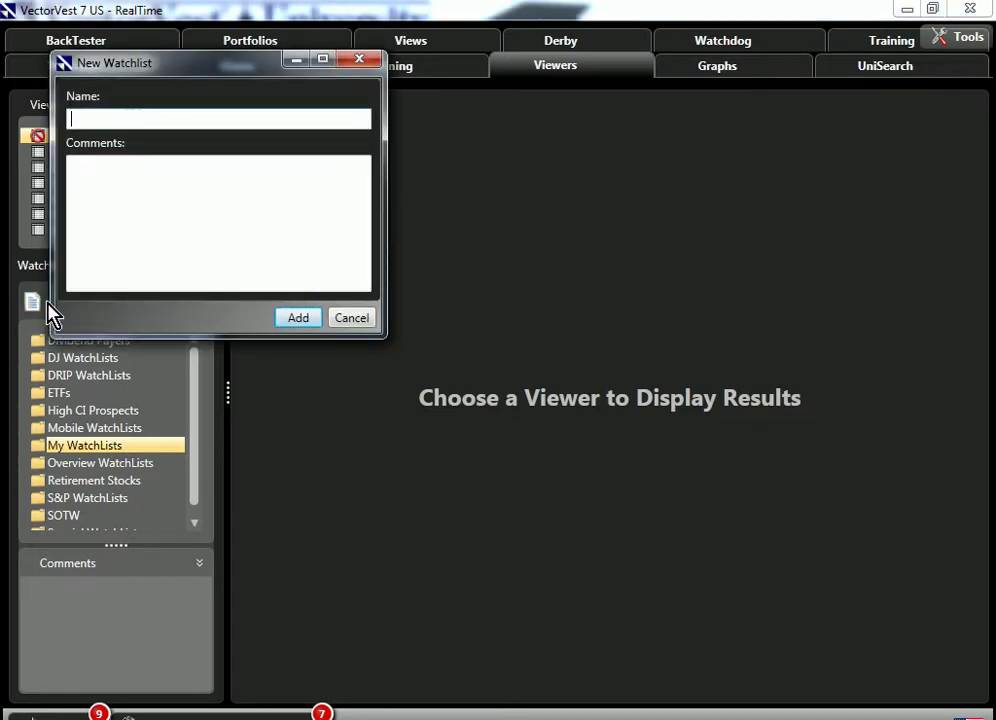
pyautogui.write('My Stocks')
pyautogui.click(298, 319)
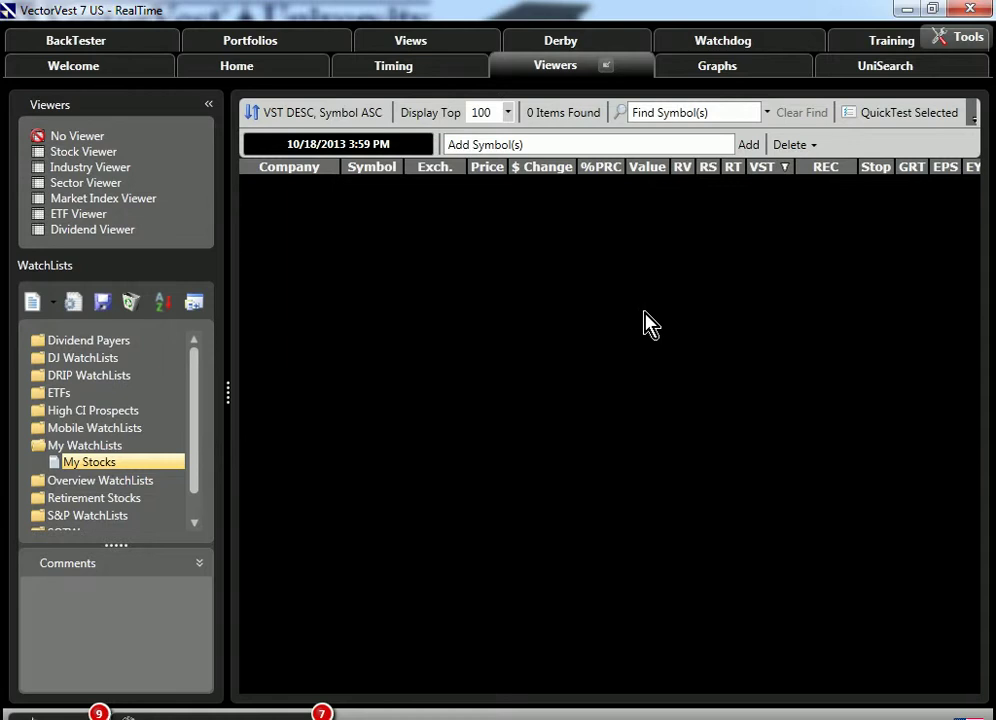
# Step: Add the symbols PCLN, CVS, LUV, DIS, BAC, MCD, CVX, K, AG and SHOS to the My Stocks watchlist
pyautogui.click(528, 143)
pyautogui.write('PCL')
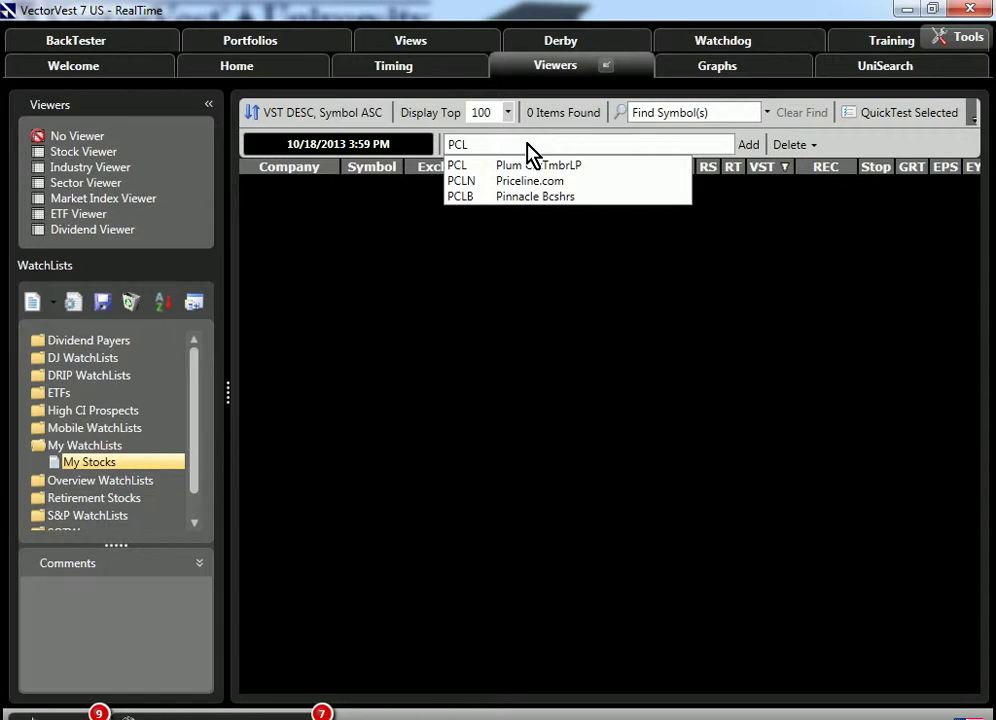
pyautogui.write('N')
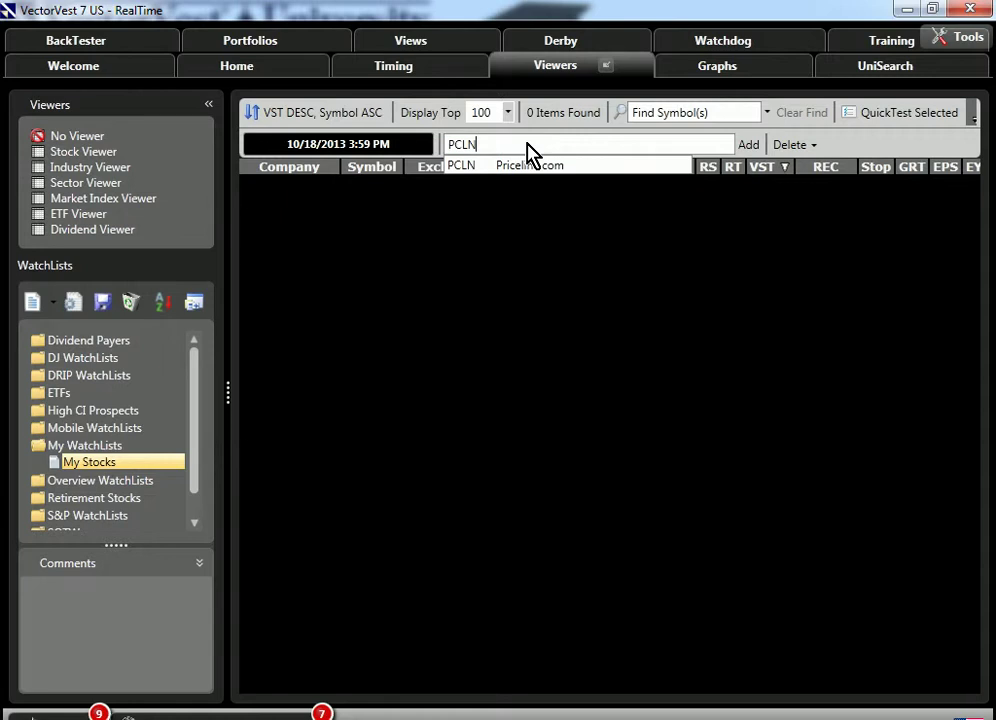
pyautogui.write(', ')
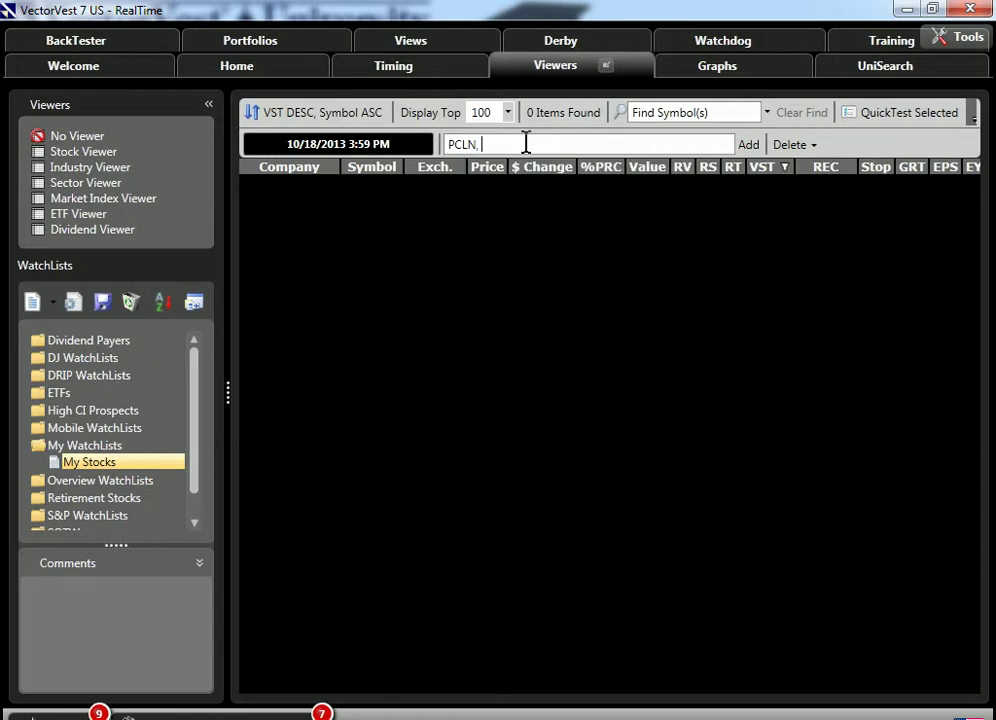
pyautogui.write('CVS')
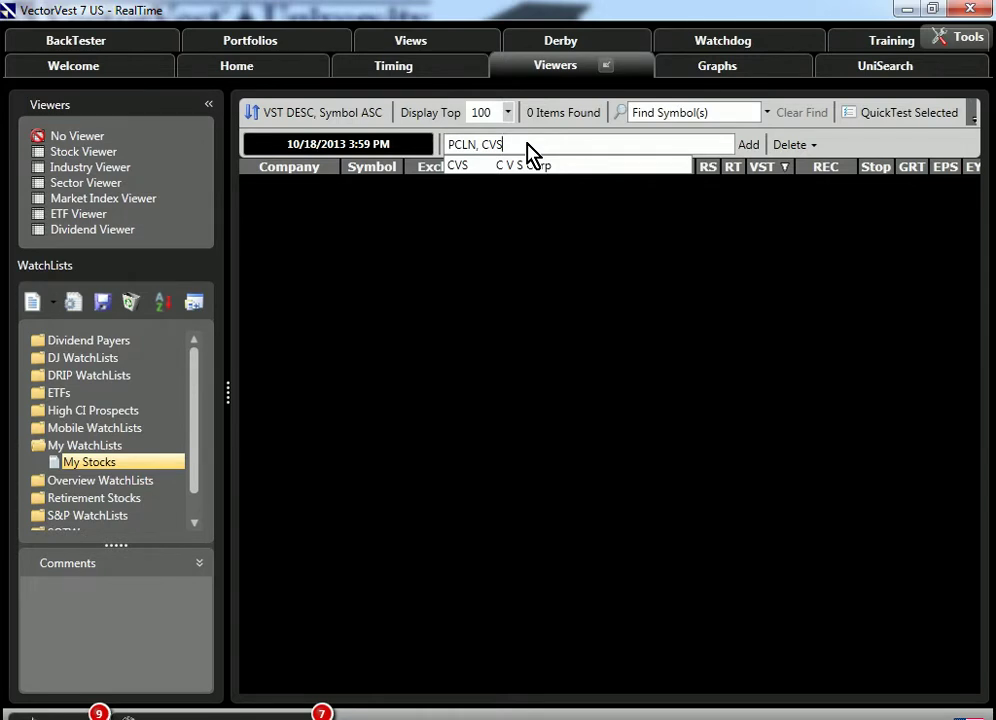
pyautogui.write(', L')
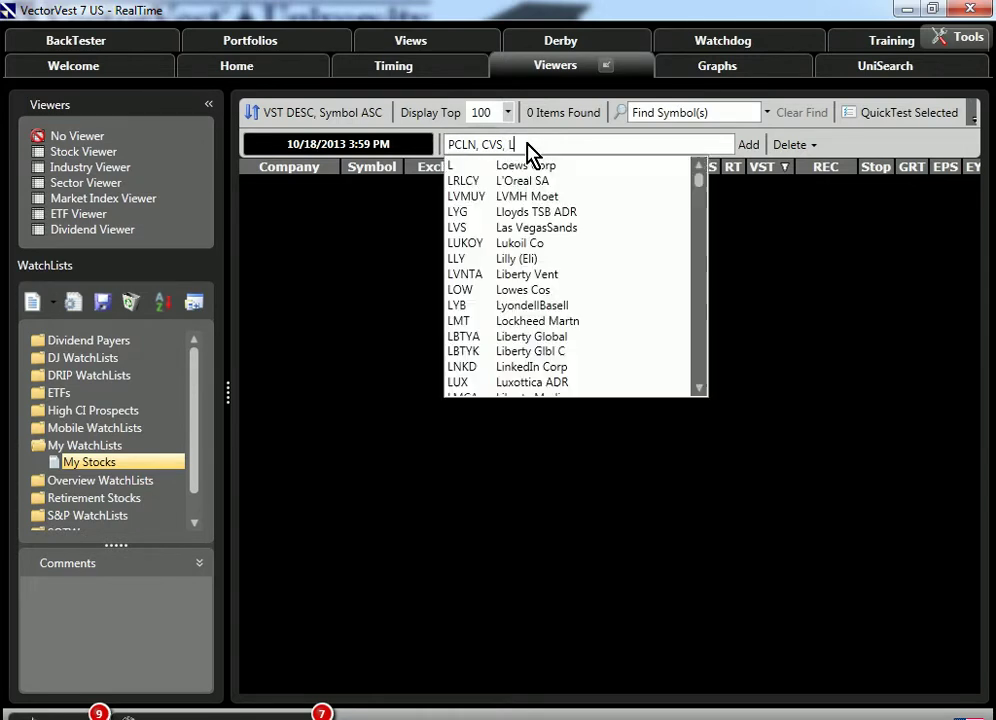
pyautogui.write('UV')
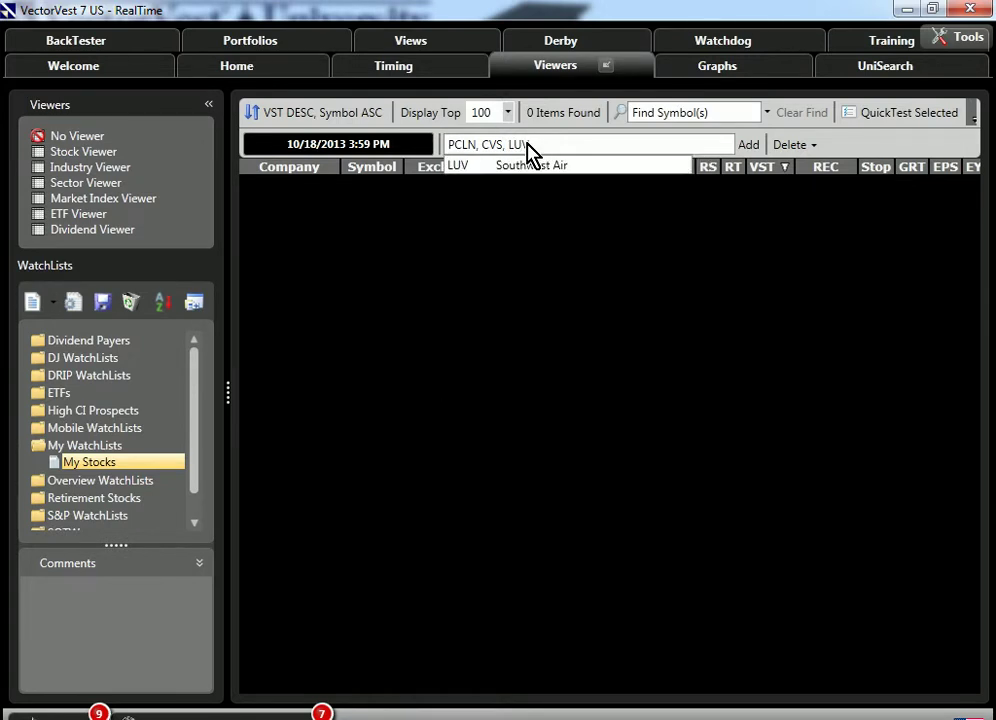
pyautogui.write(', ')
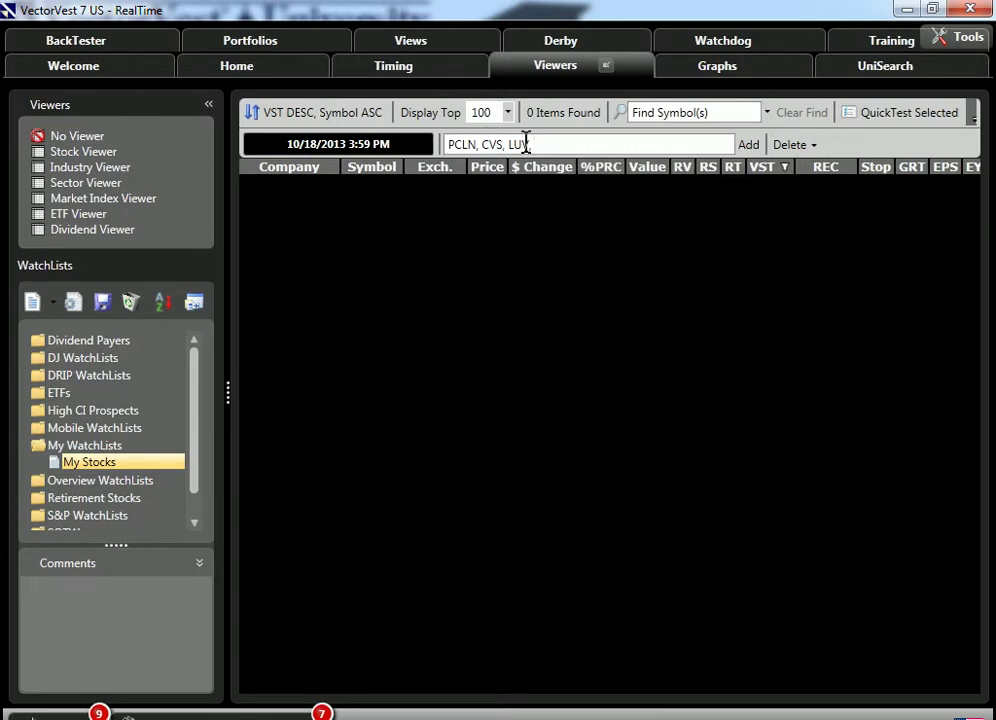
pyautogui.write('DIS')
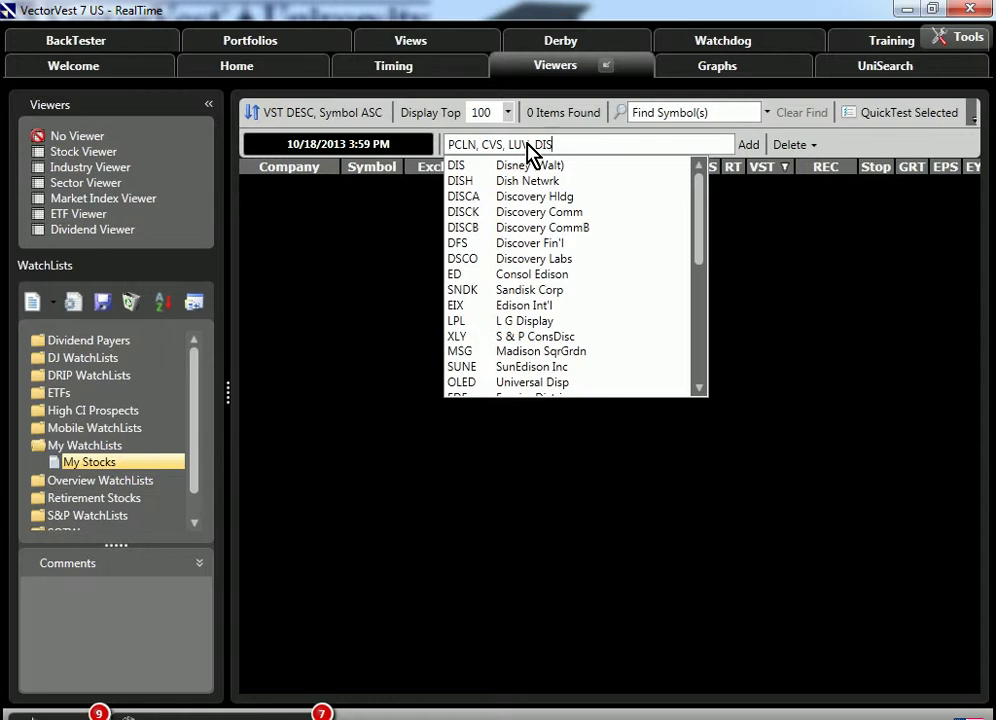
pyautogui.write(', ')
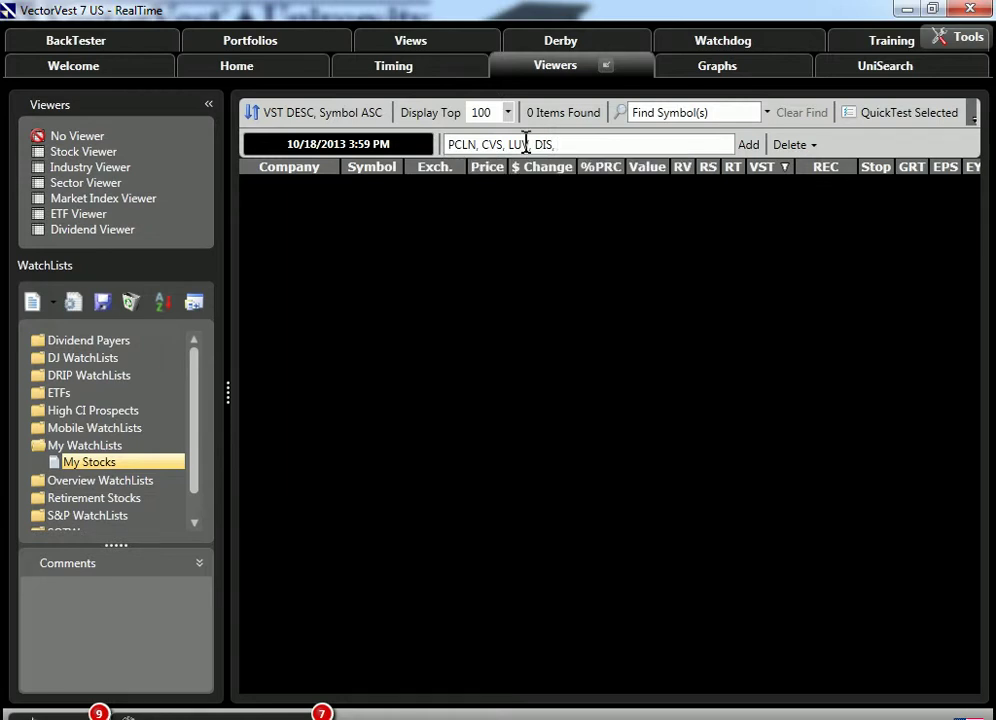
pyautogui.write('BAC')
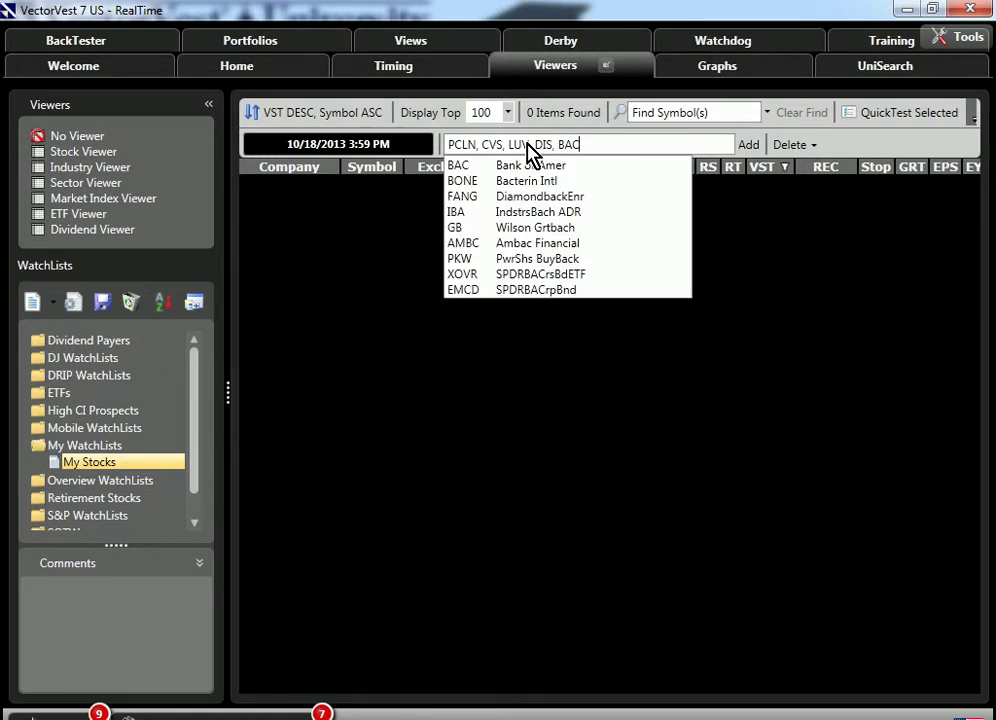
pyautogui.write(',')
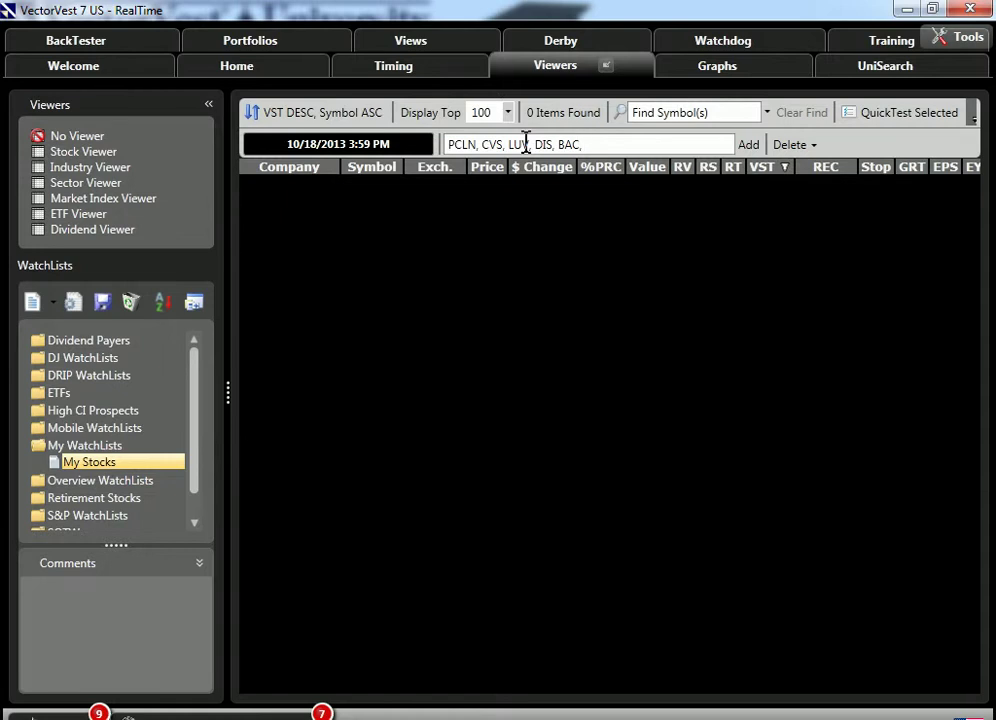
pyautogui.write('MCD')
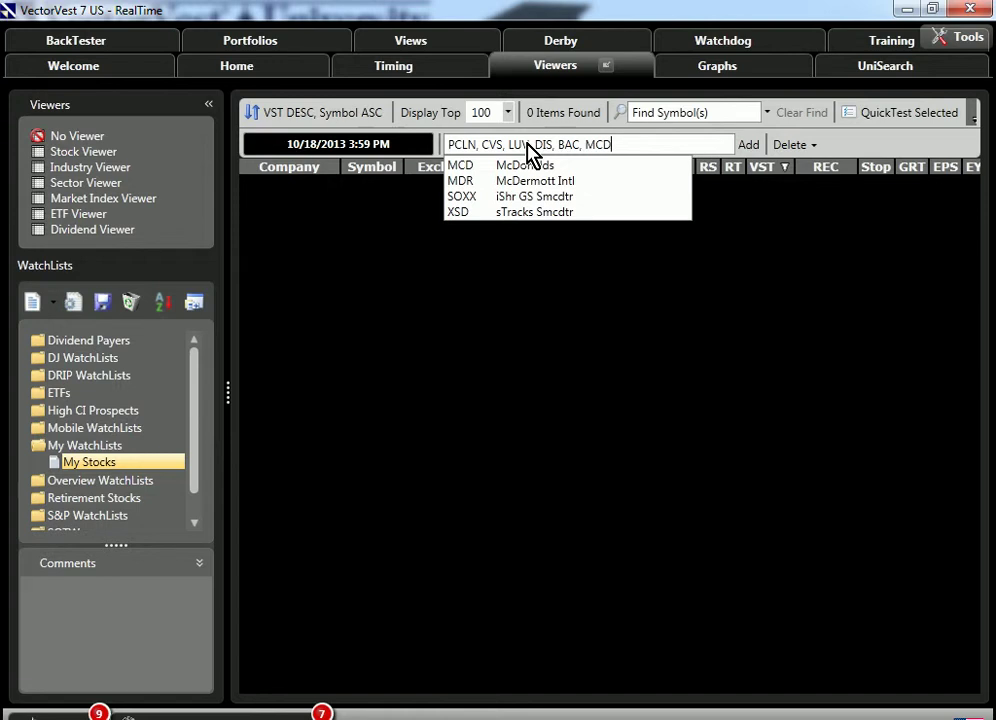
pyautogui.write(', ')
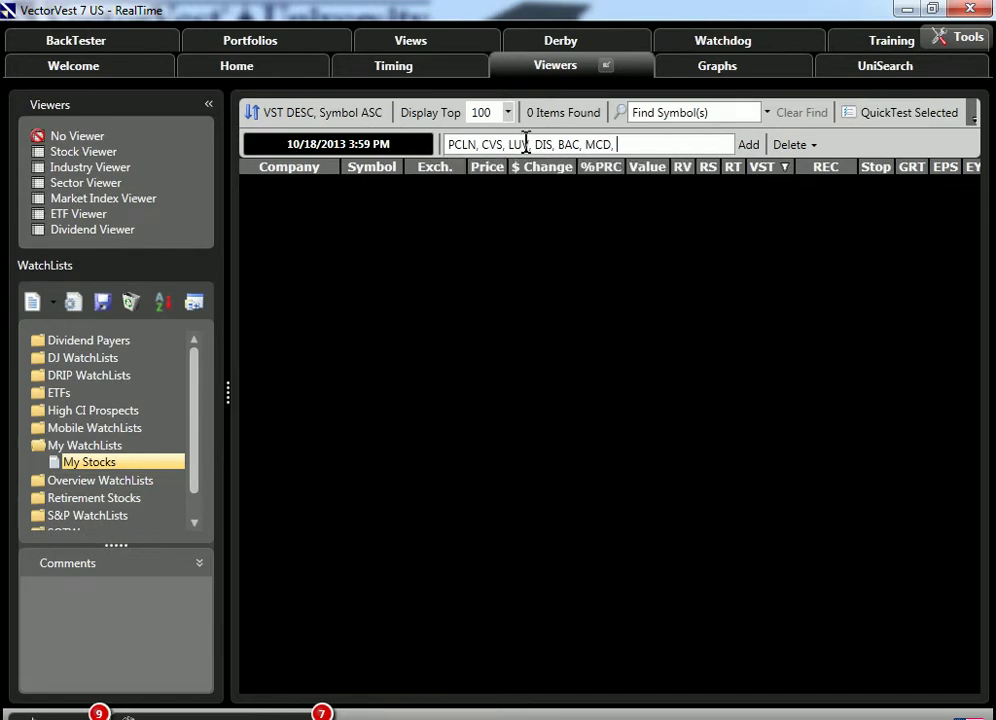
pyautogui.write('CVX')
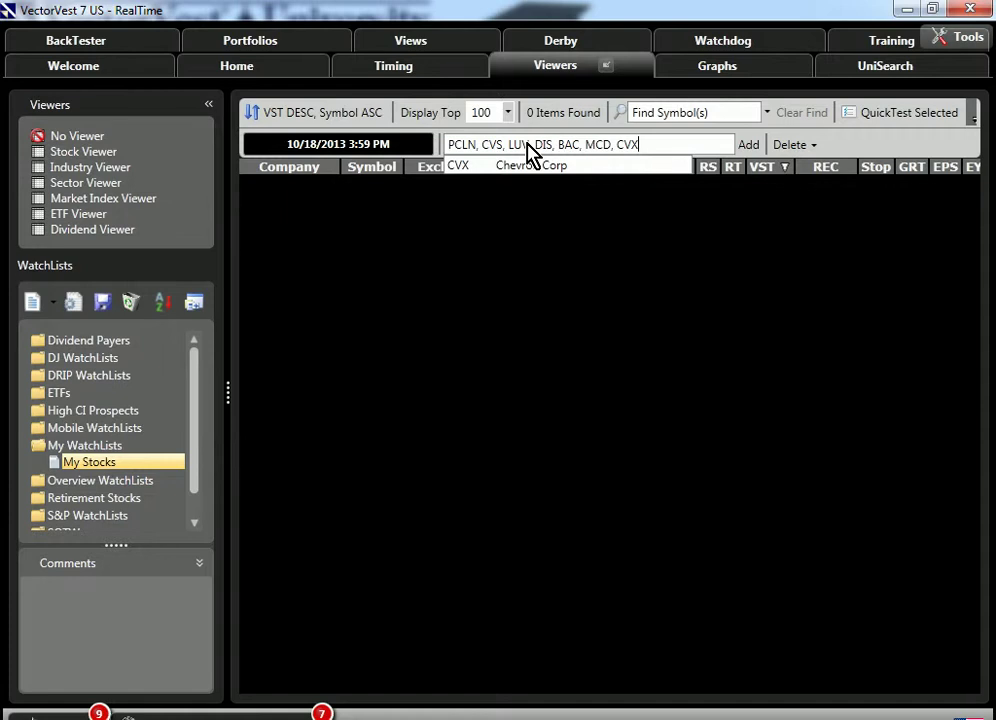
pyautogui.write(', ')
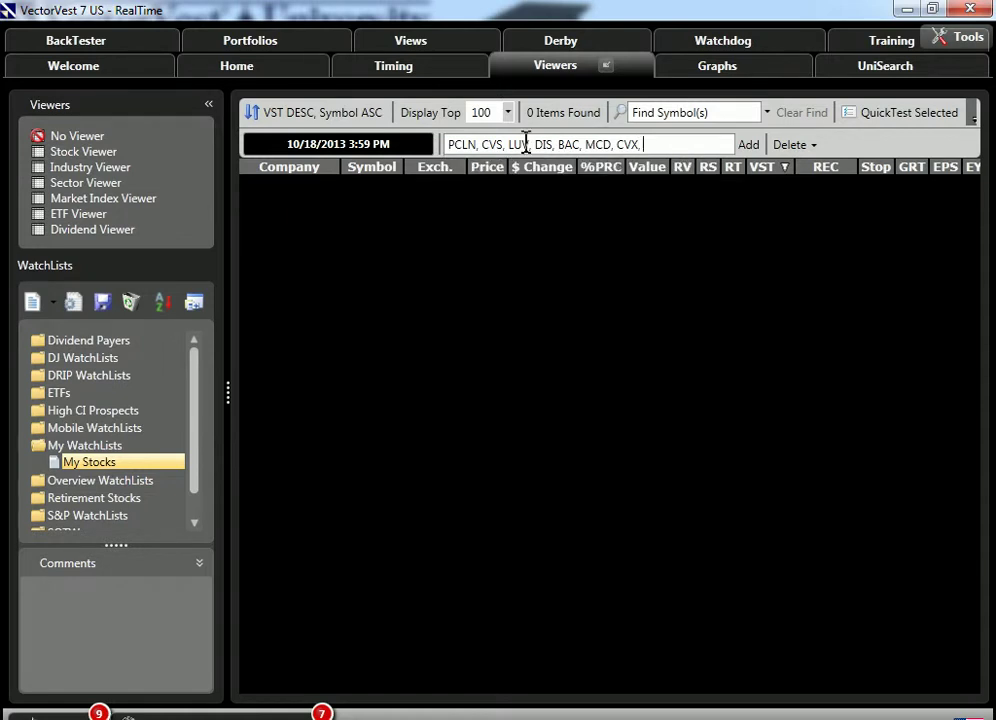
pyautogui.write('K')
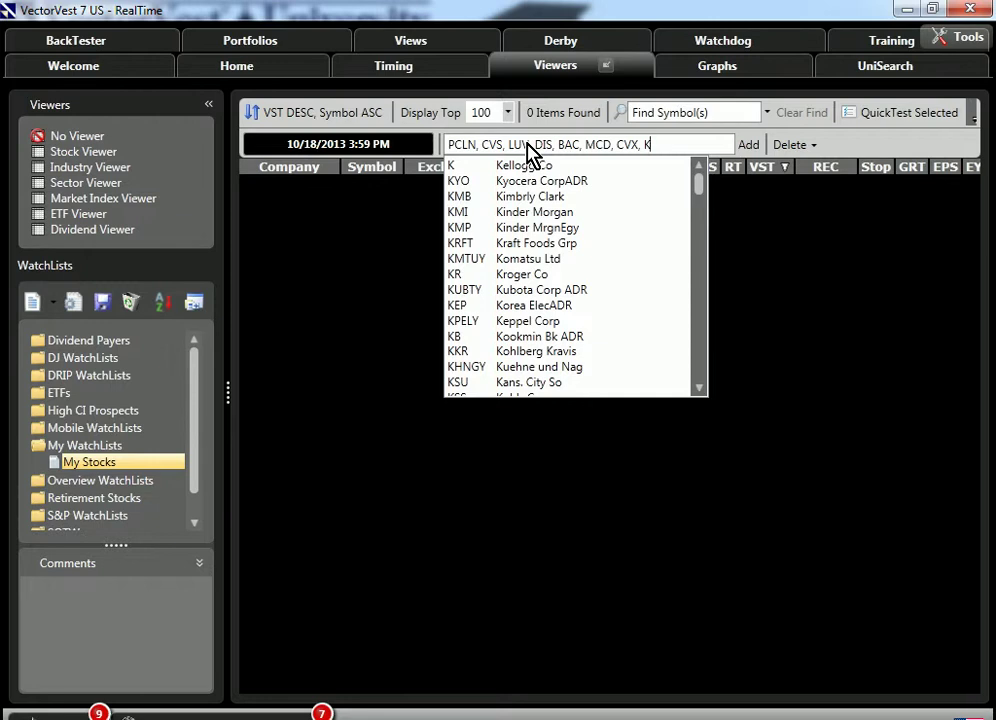
pyautogui.write(', ')
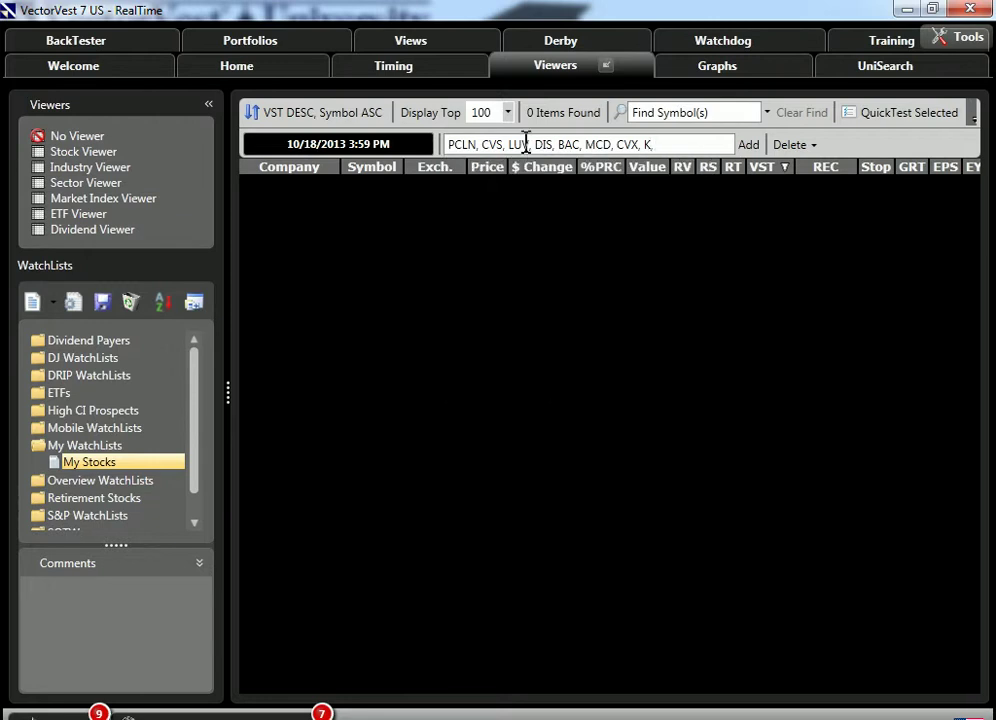
pyautogui.write('AG, SHOS')
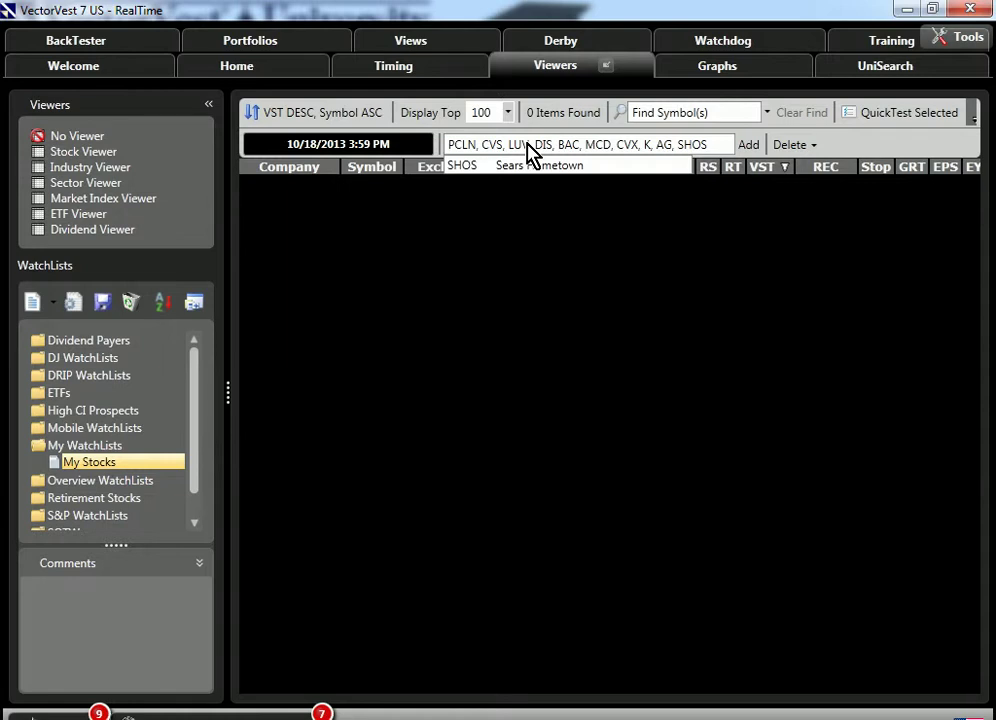
pyautogui.press('Return')
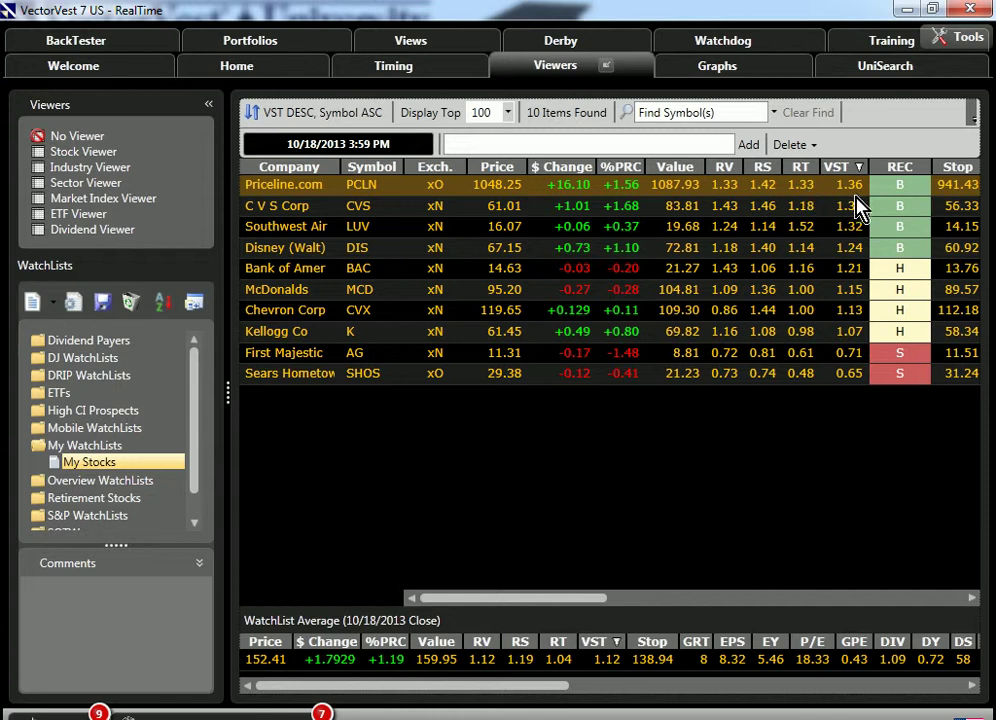
# Step: View Priceline.com's full stock analysis, read through to the Capital Appreciation section, and close the report
pyautogui.rightClick(755, 195)
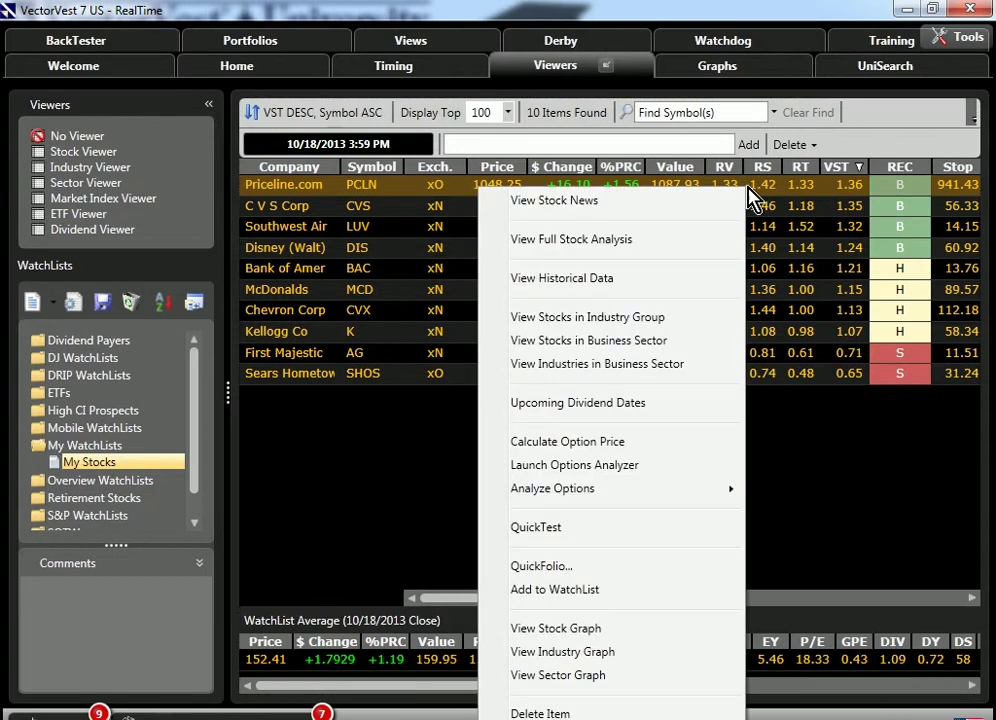
pyautogui.click(625, 245)
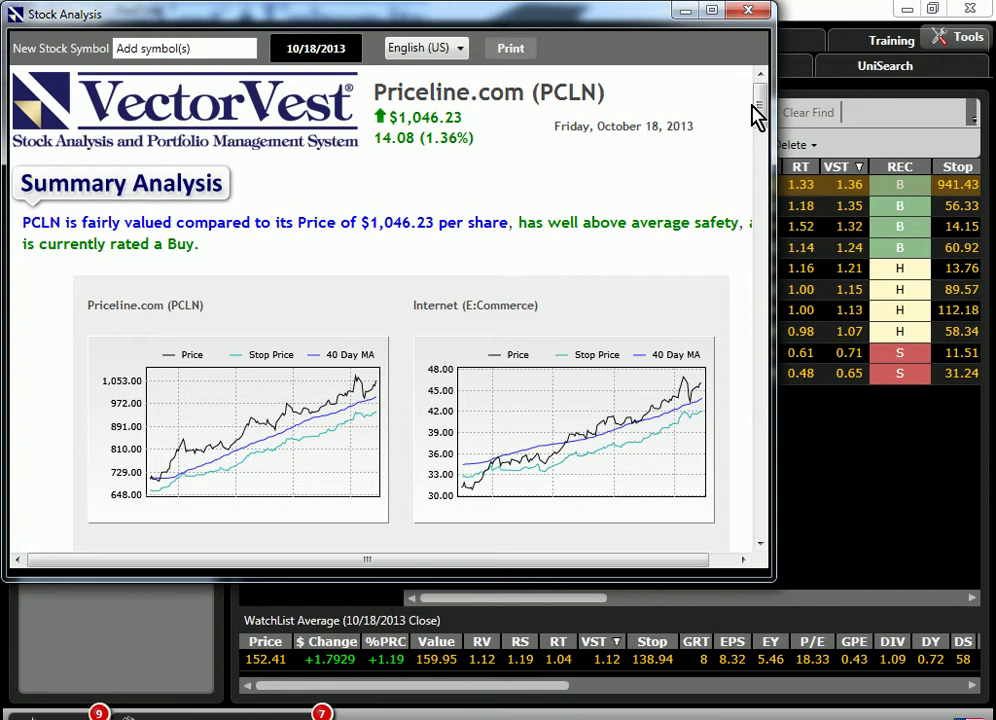
pyautogui.moveTo(760, 105); pyautogui.dragTo(760, 200)
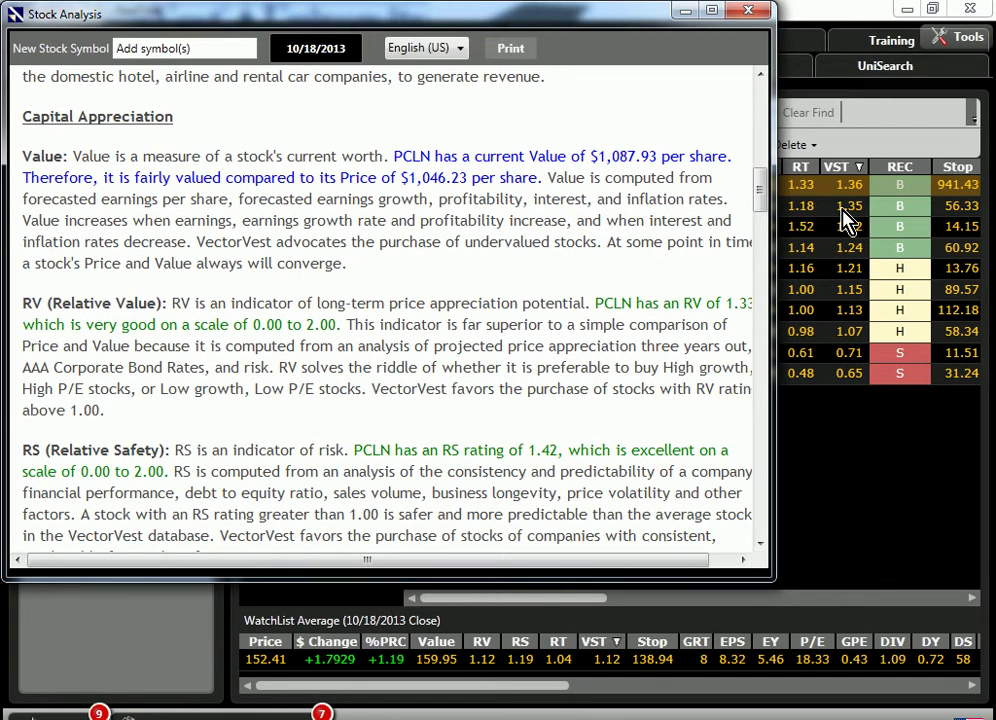
pyautogui.click(748, 12)
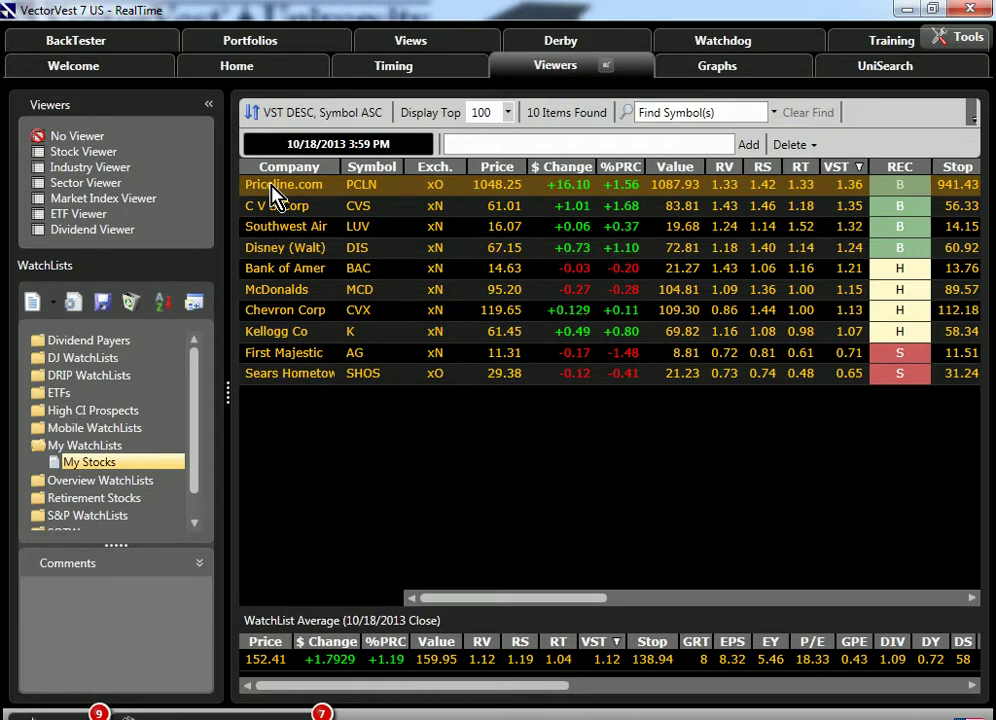
# Step: Open stock graphs for the four Buy-rated stocks, from Priceline.com through Disney
pyautogui.keyDown('shift'); pyautogui.click(806, 252); pyautogui.keyUp('shift')
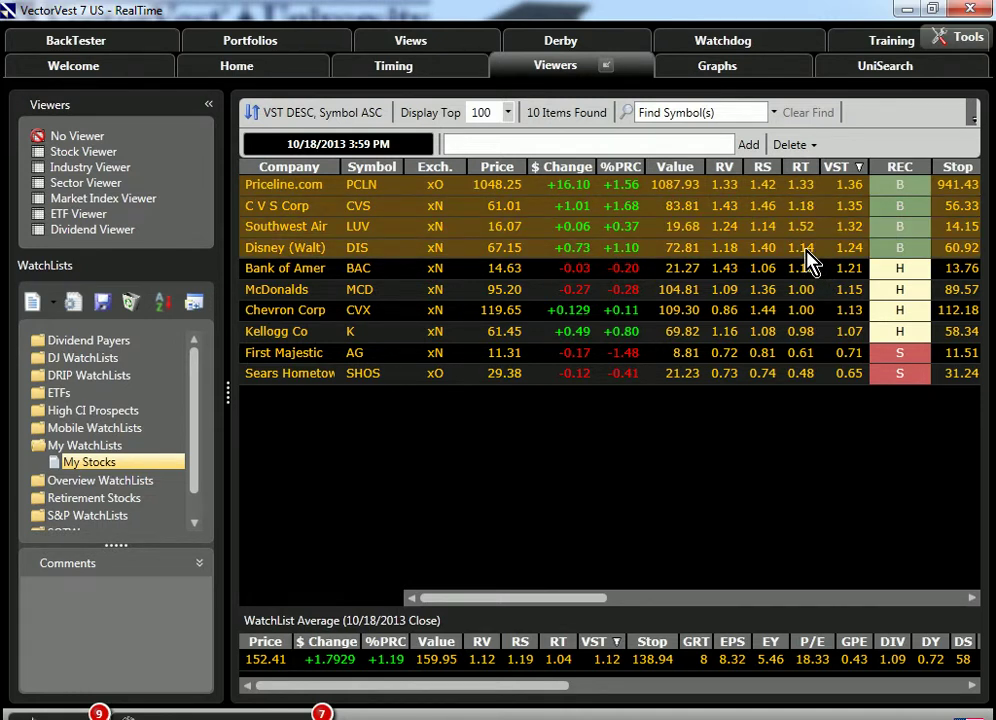
pyautogui.rightClick(707, 217)
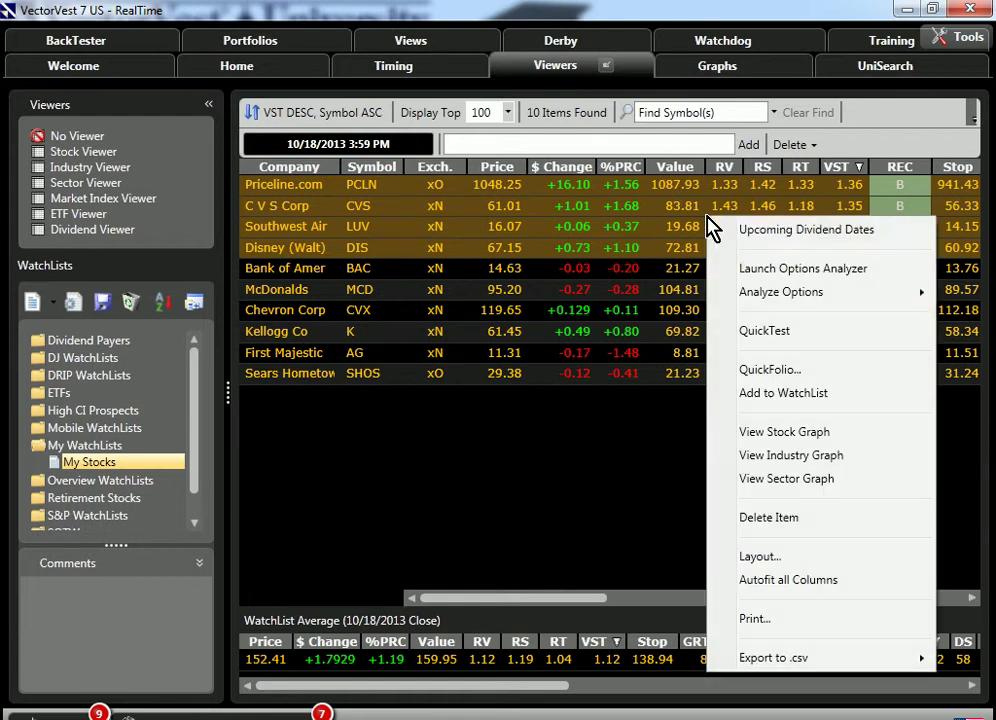
pyautogui.click(776, 432)
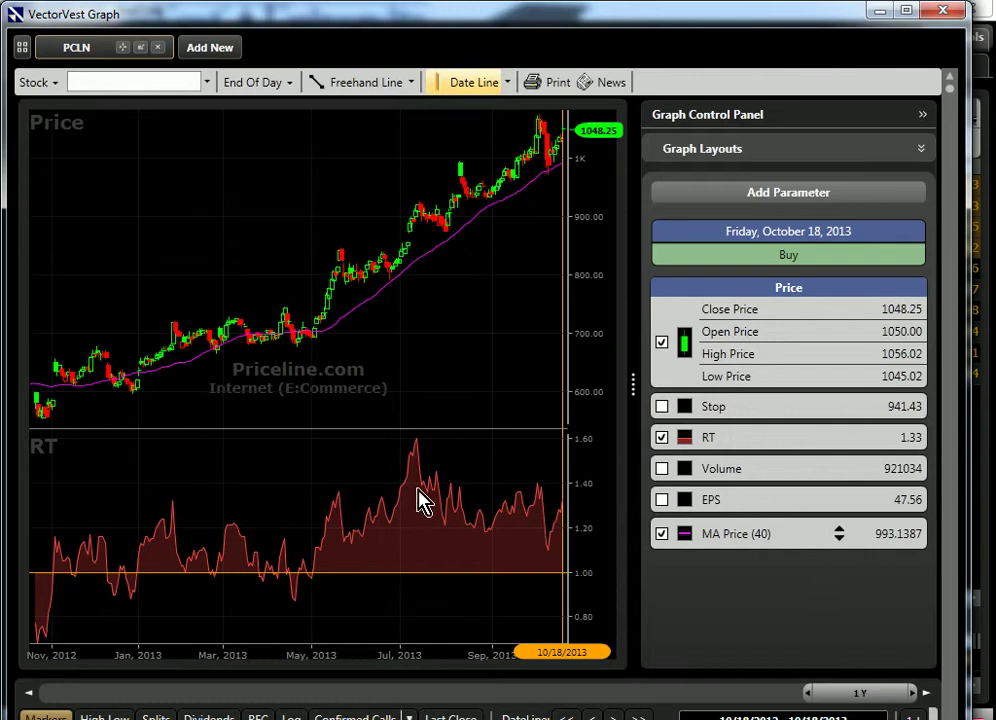
# Step: Review the price and RT graphs of LUV and DIS in the graph window
pyautogui.click(958, 670)
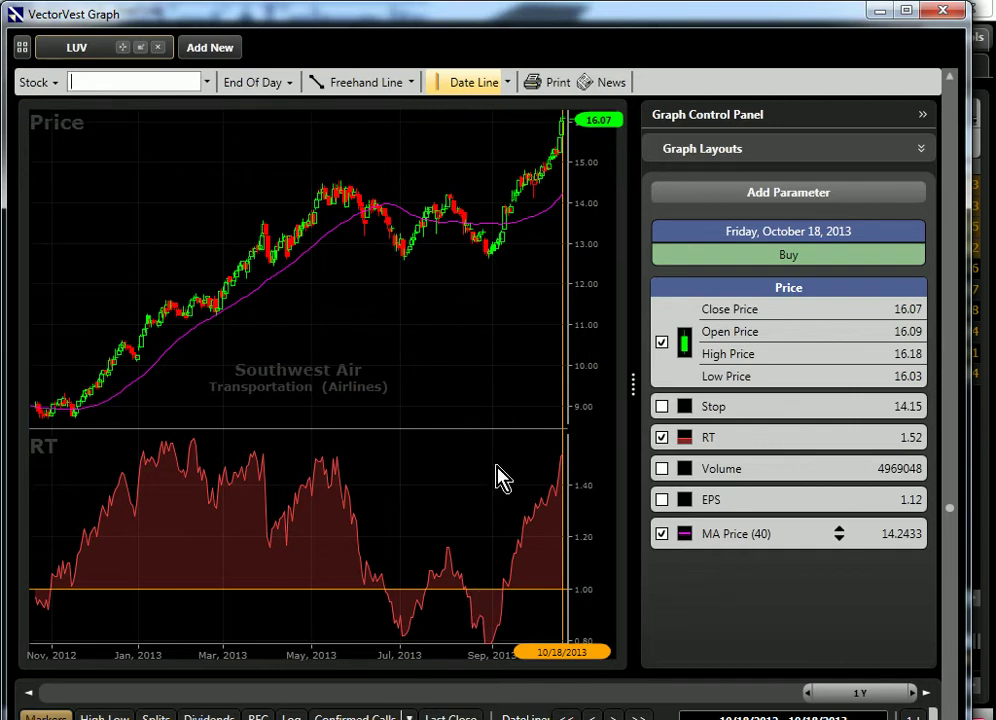
pyautogui.write('DIS')
pyautogui.press('Return')
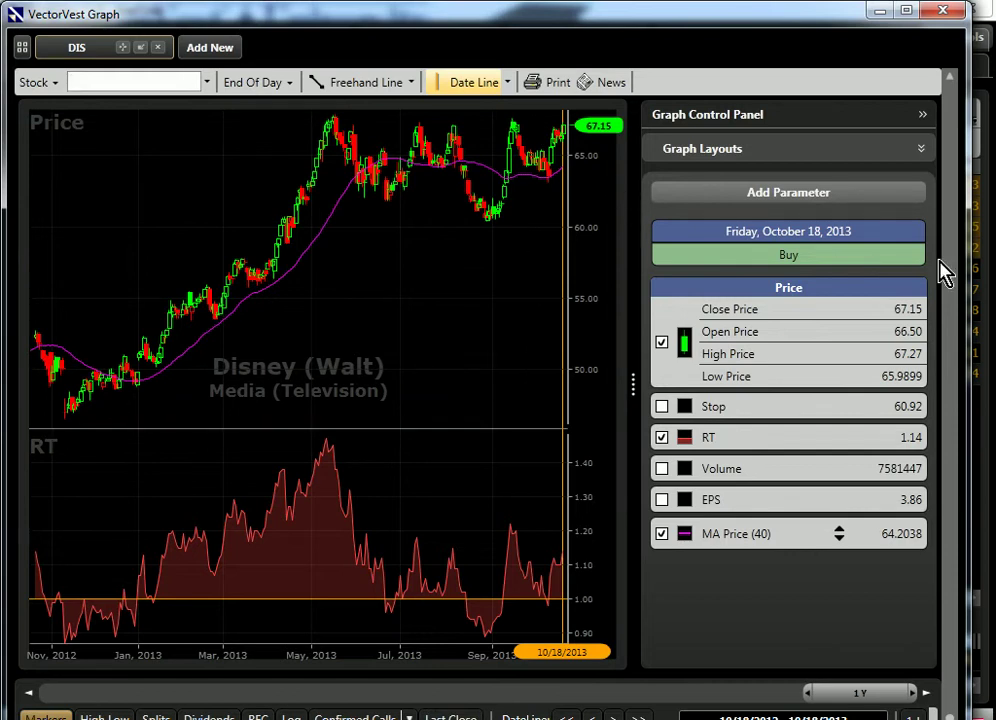
# Step: Switch to the CVS graph and load the Midas Touch graph layout for it
pyautogui.press('Down')
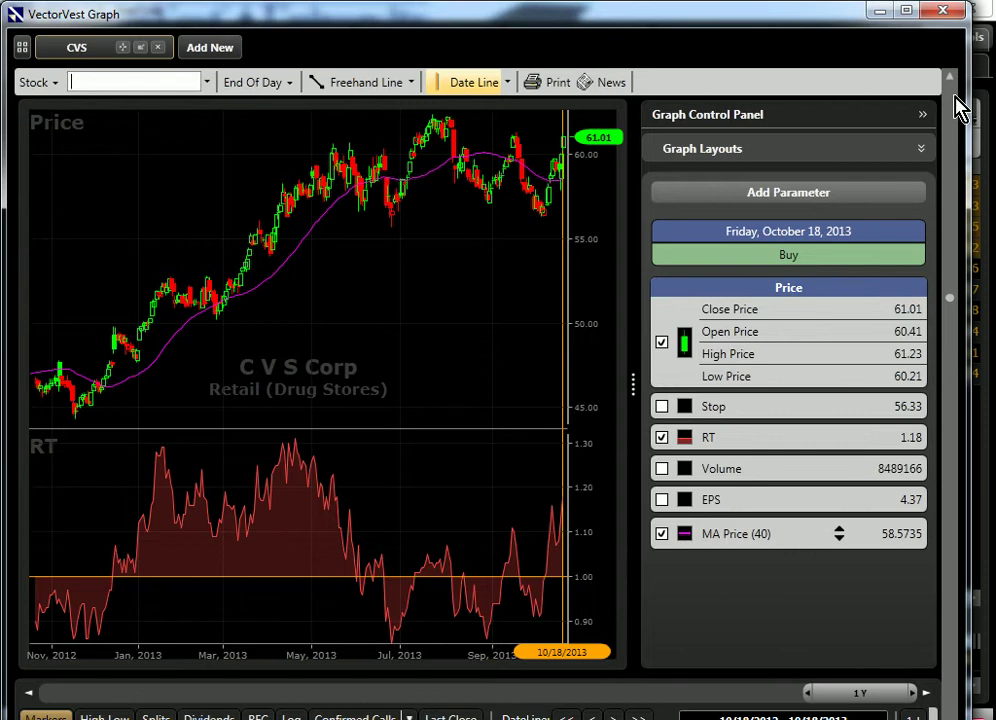
pyautogui.click(890, 152)
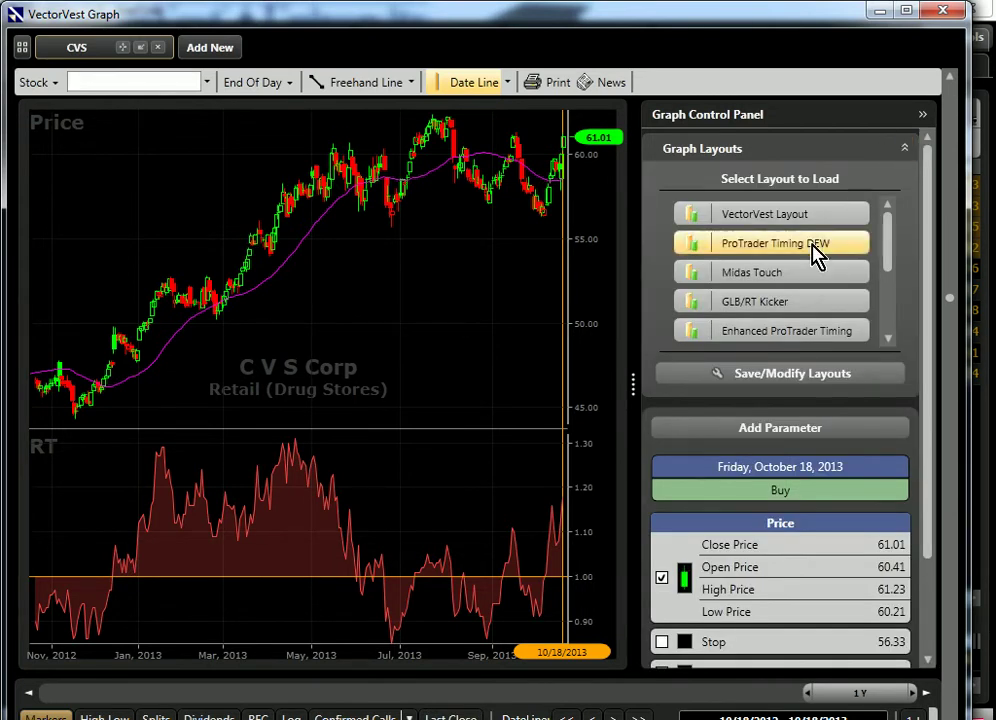
pyautogui.click(818, 280)
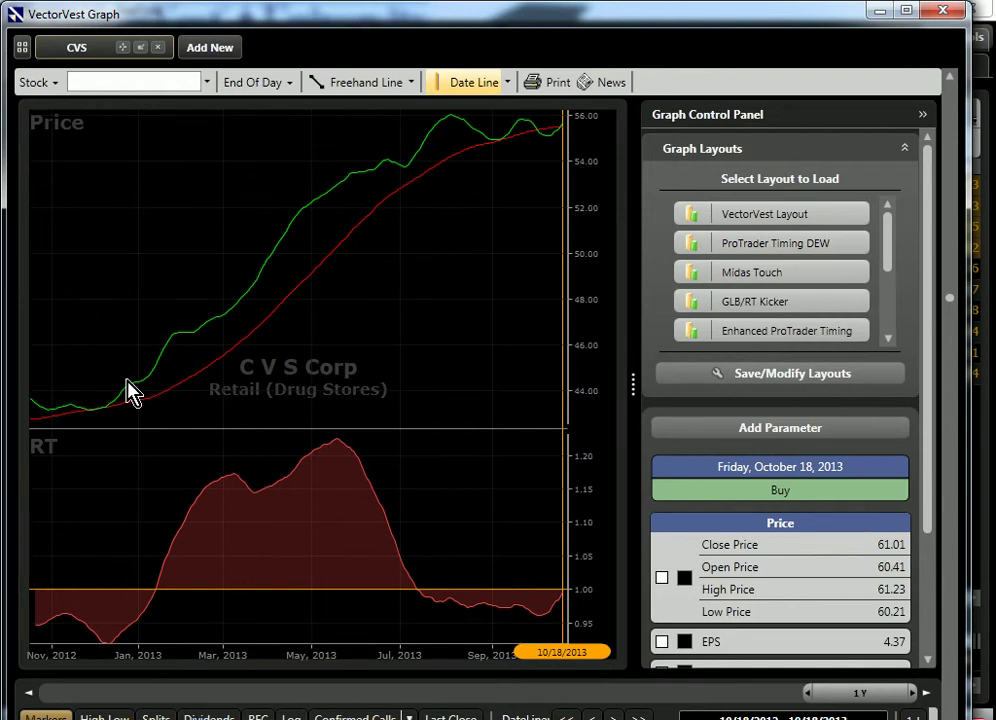
# Step: Read the CVS Midas Touch graph values at December 13, 2012, January 16, 2013 and July 18, 2013 using the date line
pyautogui.moveTo(929, 222); pyautogui.dragTo(940, 382)
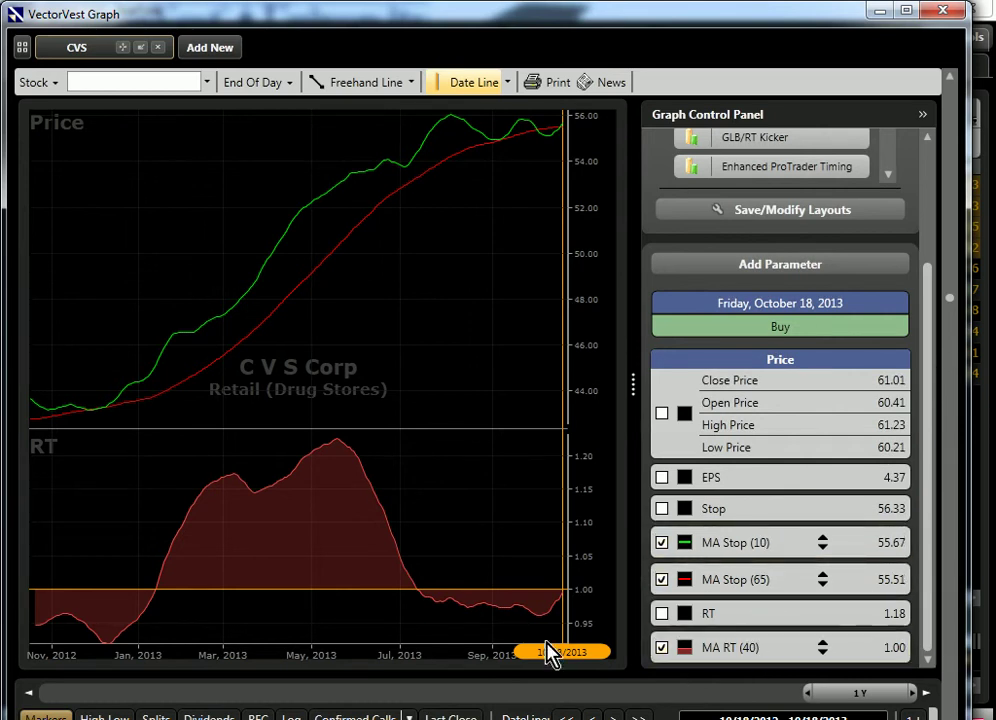
pyautogui.click(114, 407)
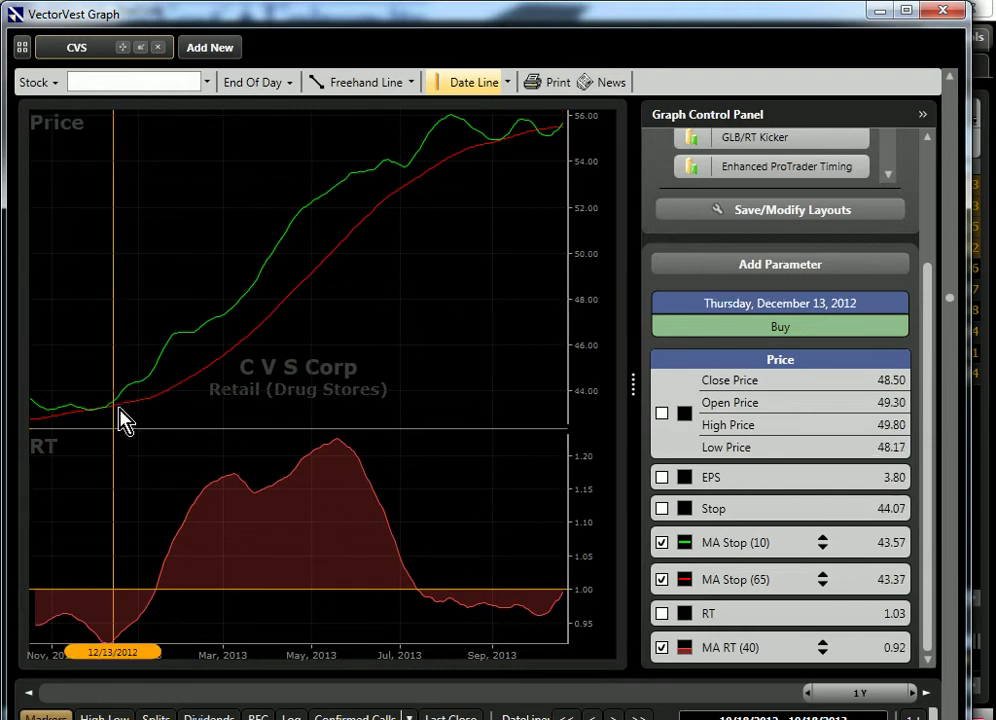
pyautogui.click(159, 577)
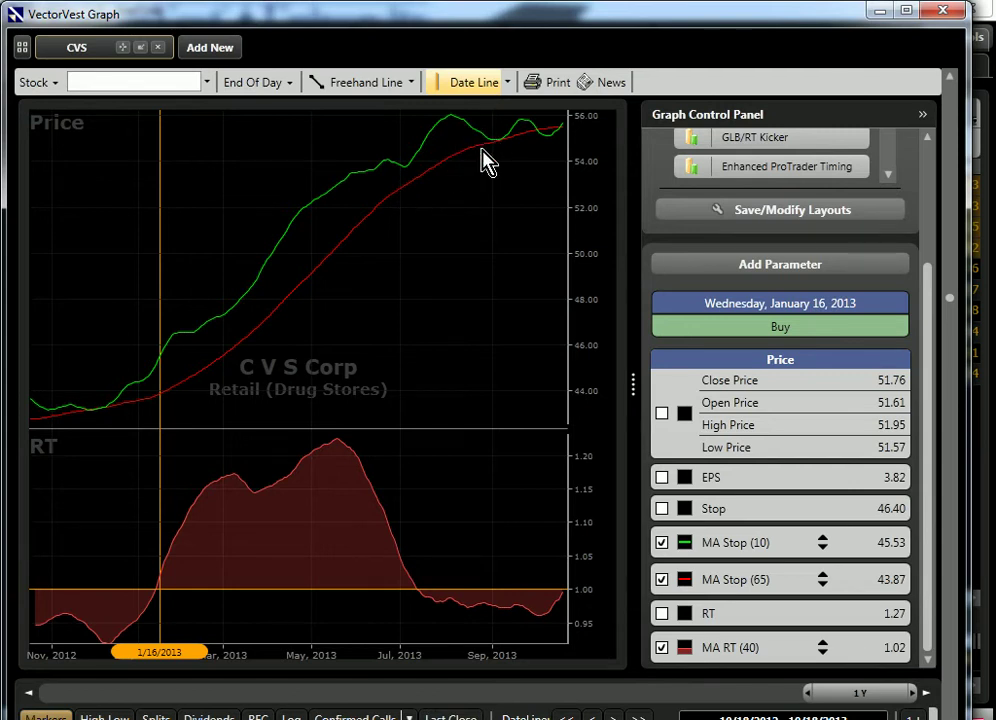
pyautogui.click(425, 596)
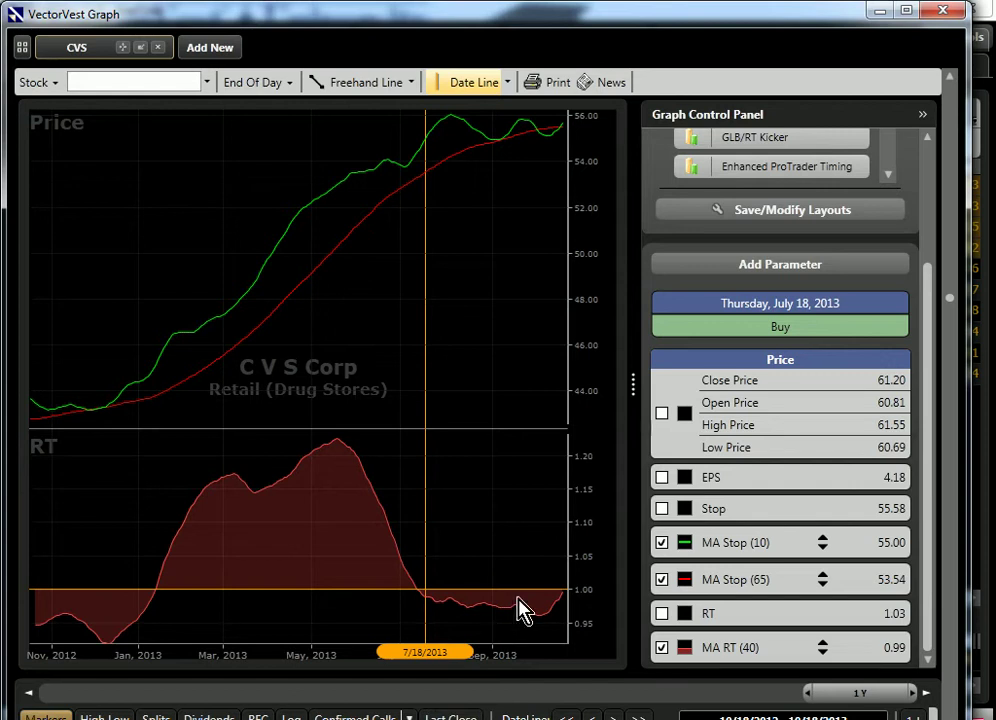
# Step: Check the LUV graph at December 6, 2012 and the DIS graph at February 1, 2013, and close the graph window
pyautogui.press('Down')
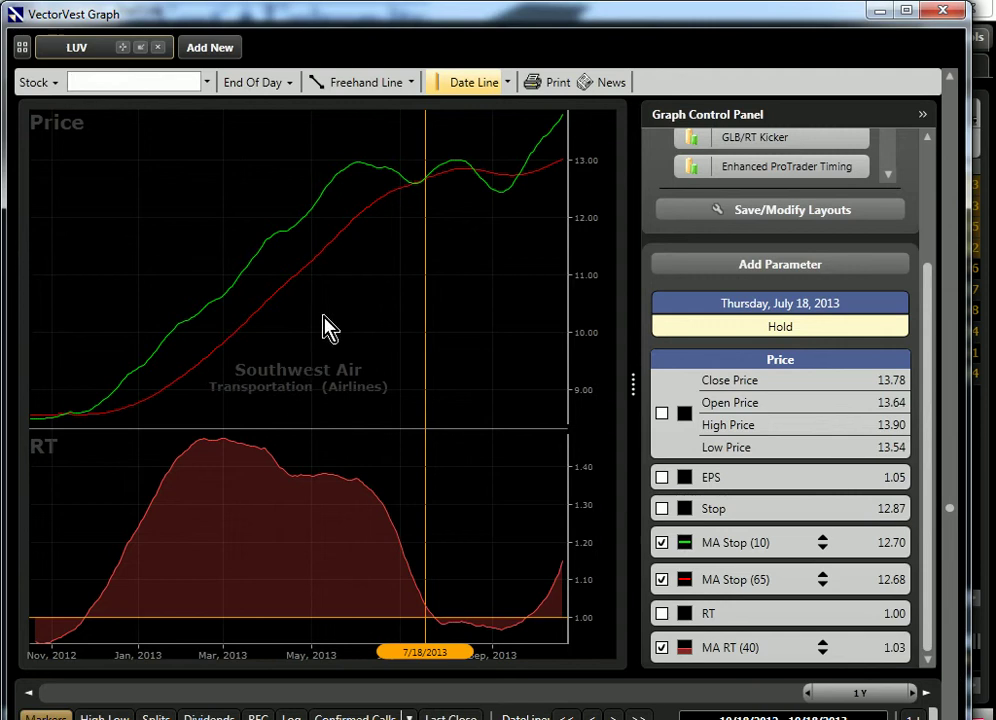
pyautogui.click(101, 408)
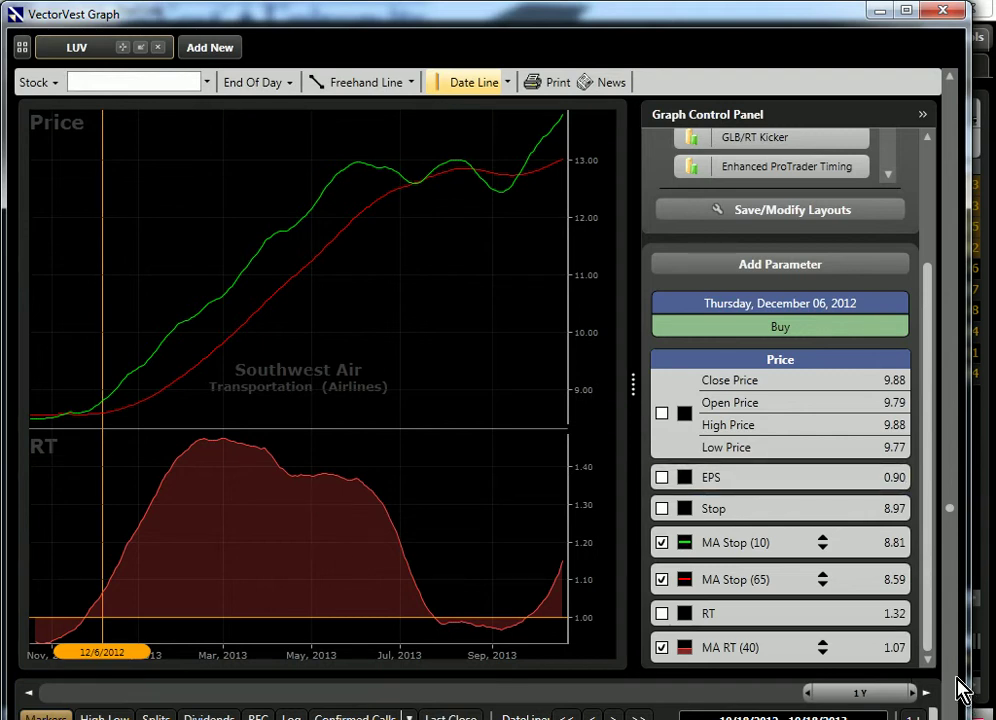
pyautogui.press('Down')
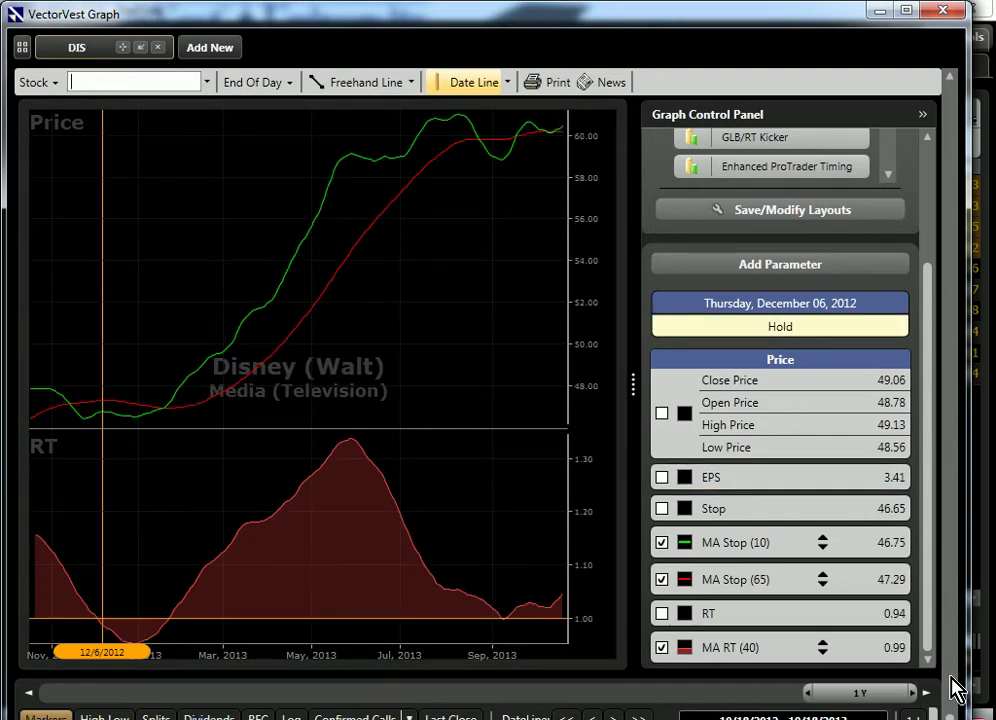
pyautogui.click(183, 617)
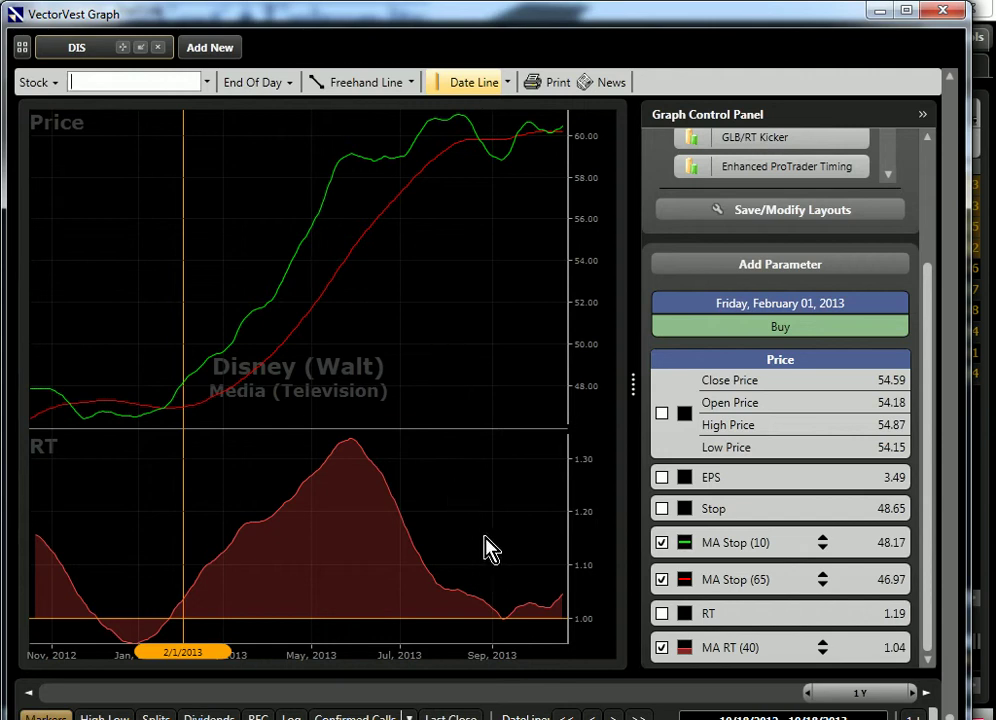
pyautogui.click(944, 11)
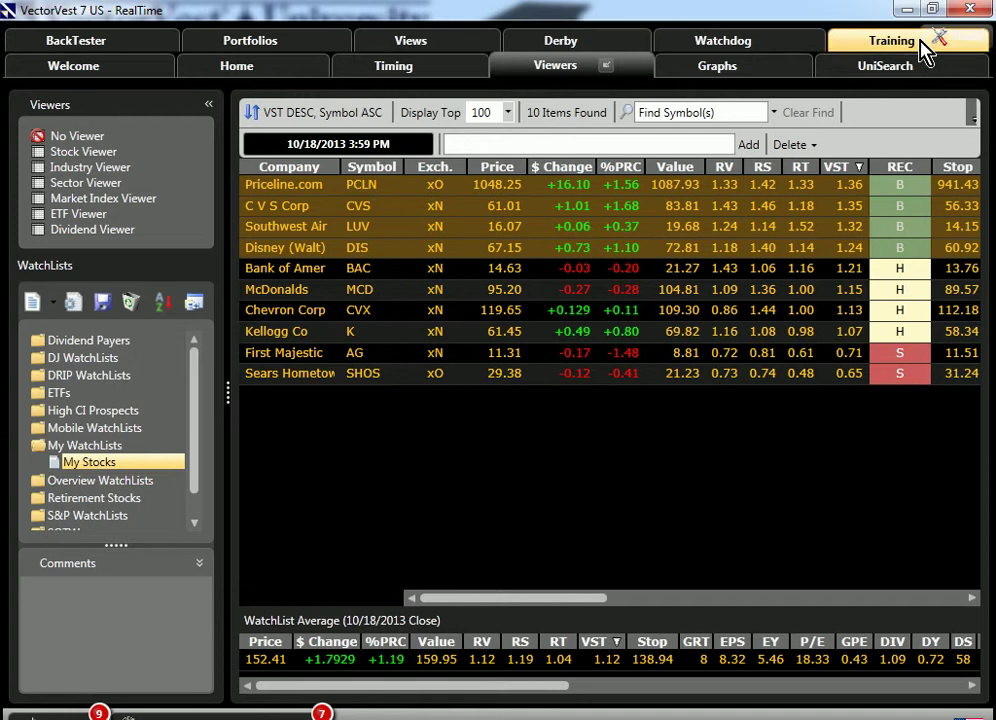
# Step: Open stock graphs for the two Sell-rated stocks, First Majestic and Sears Hometown, from the watchlist
pyautogui.click(821, 358)
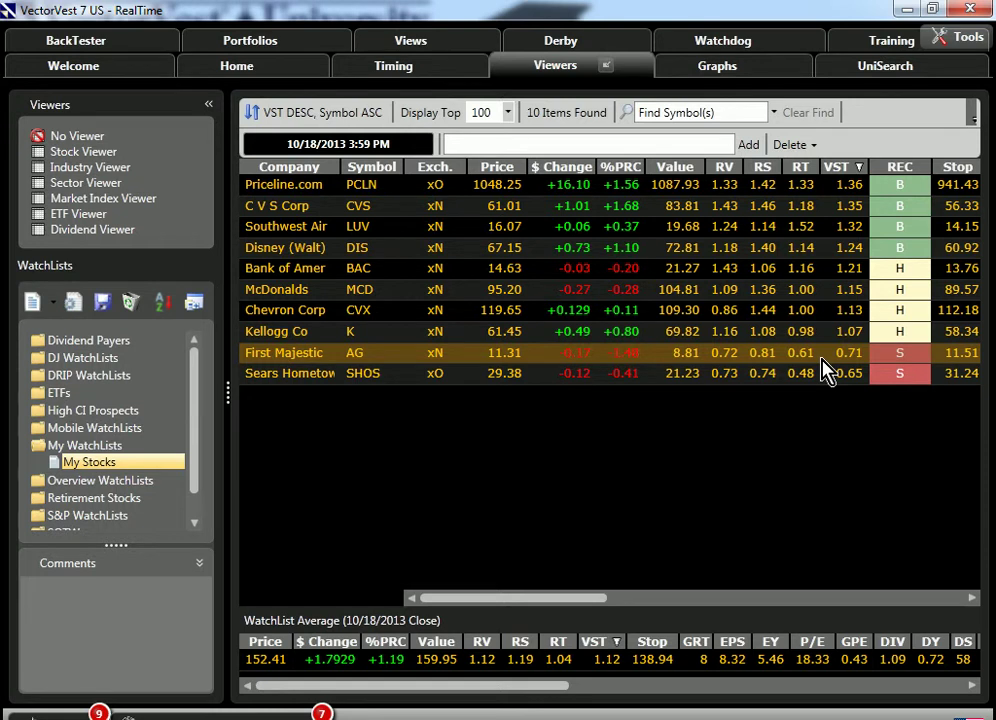
pyautogui.keyDown('ctrl'); pyautogui.click(602, 381); pyautogui.keyUp('ctrl')
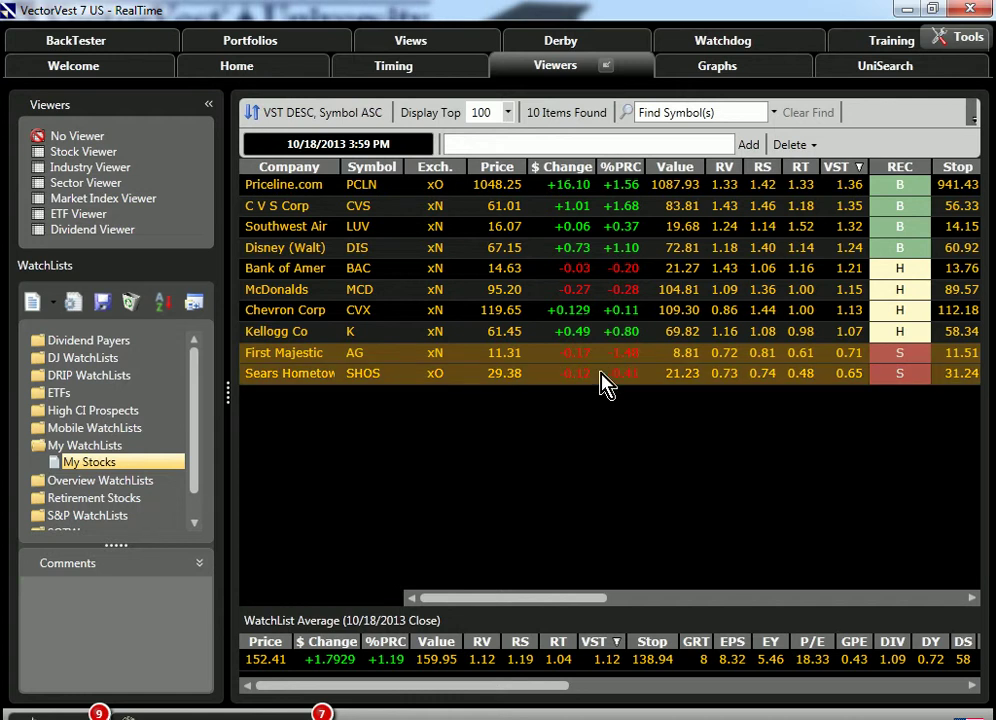
pyautogui.rightClick(602, 383)
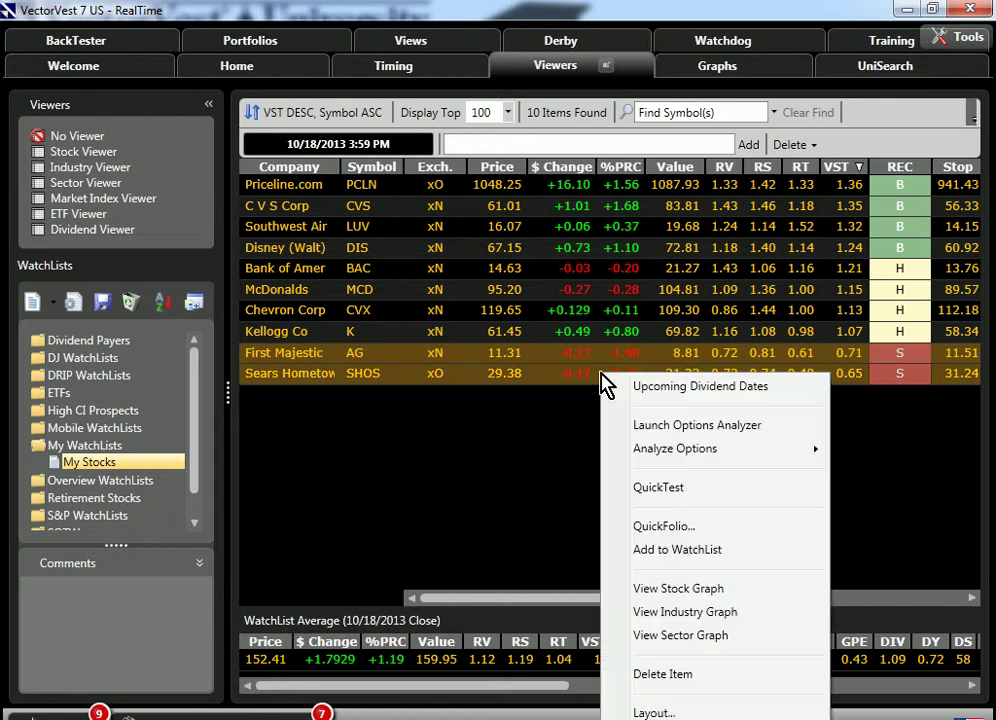
pyautogui.click(686, 592)
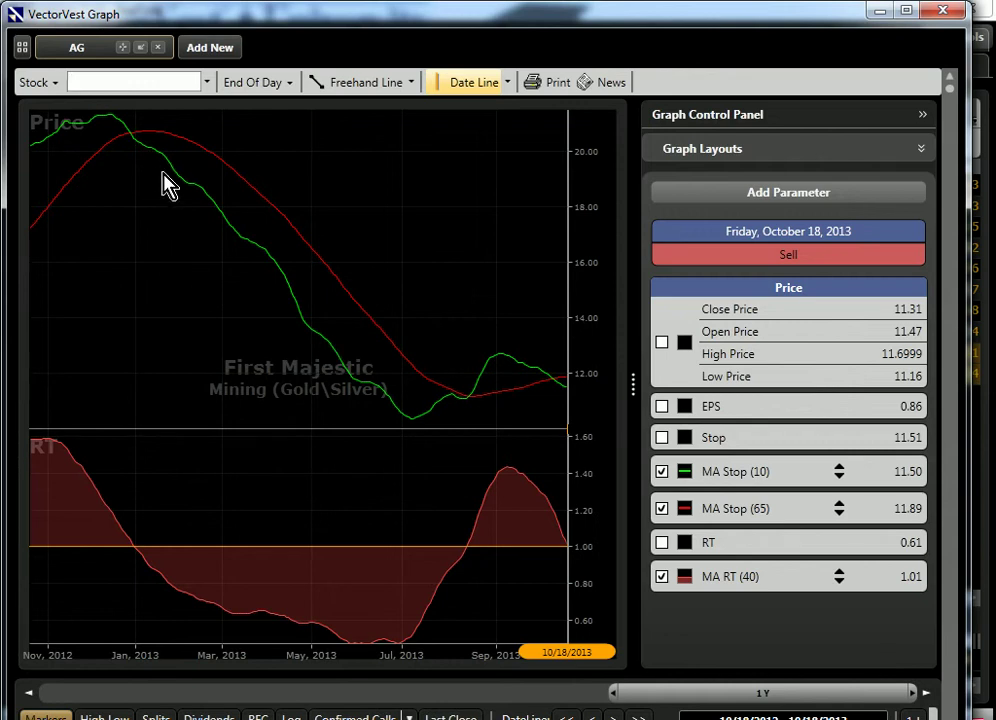
# Step: Inspect AG at January 4 and August 19, 2013, and SHOS at July 23 and July 31, 2013, and close the graph window
pyautogui.click(140, 135)
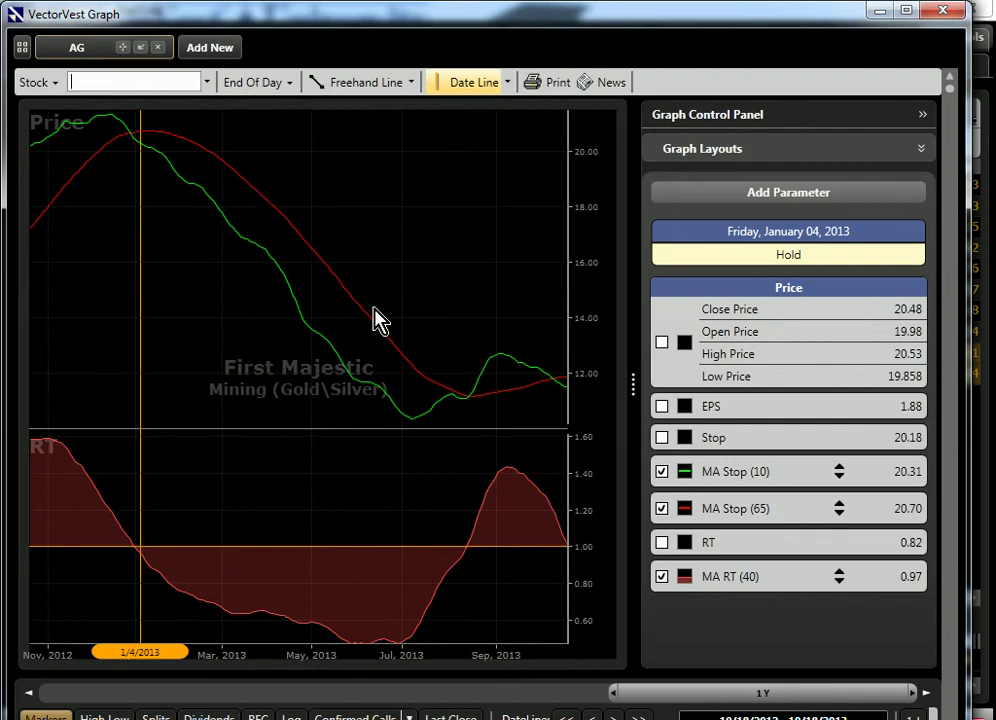
pyautogui.click(474, 533)
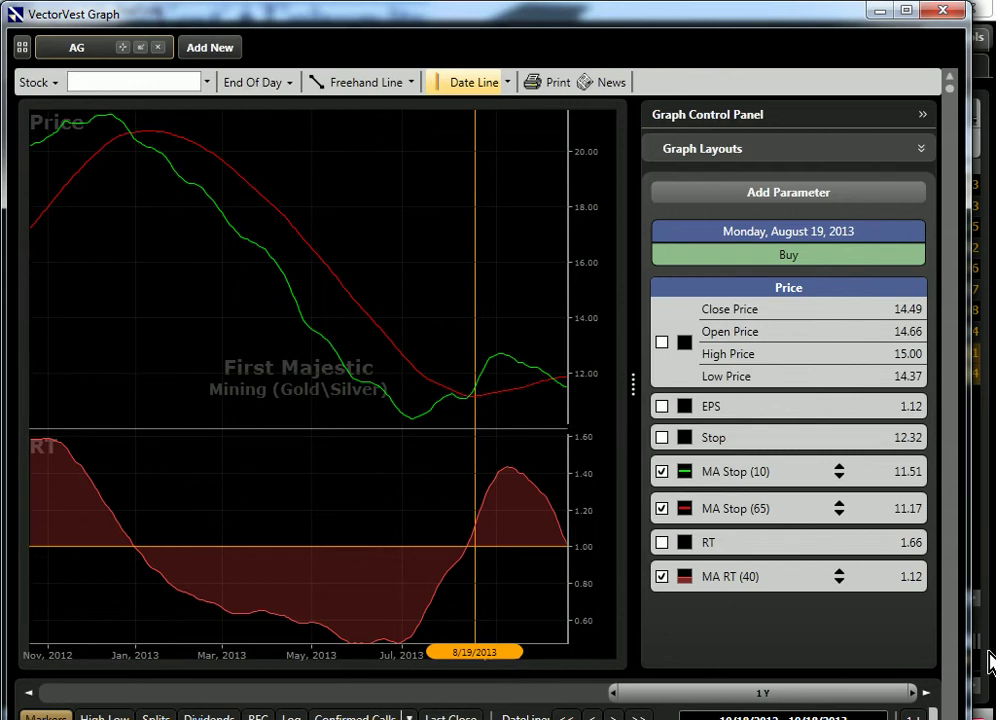
pyautogui.press('Down')
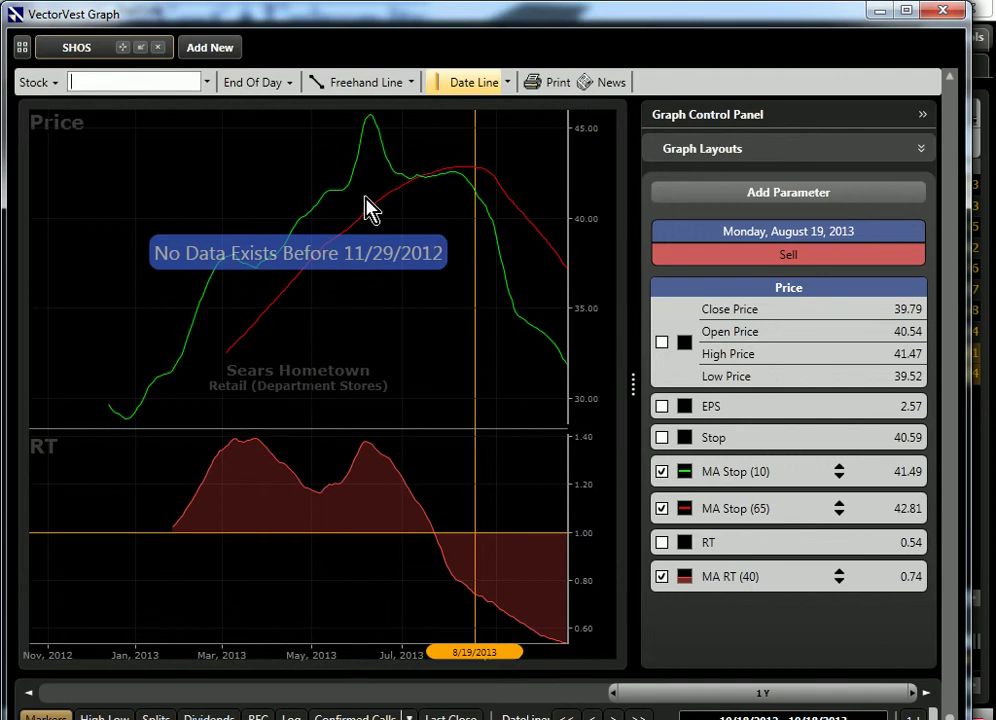
pyautogui.click(434, 180)
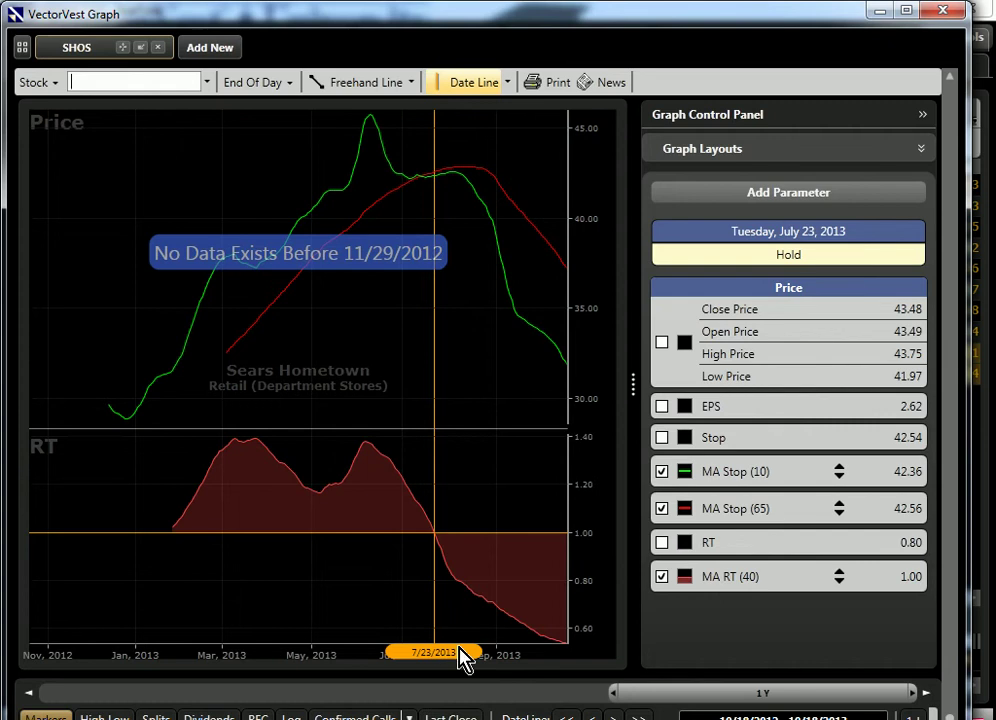
pyautogui.click(449, 177)
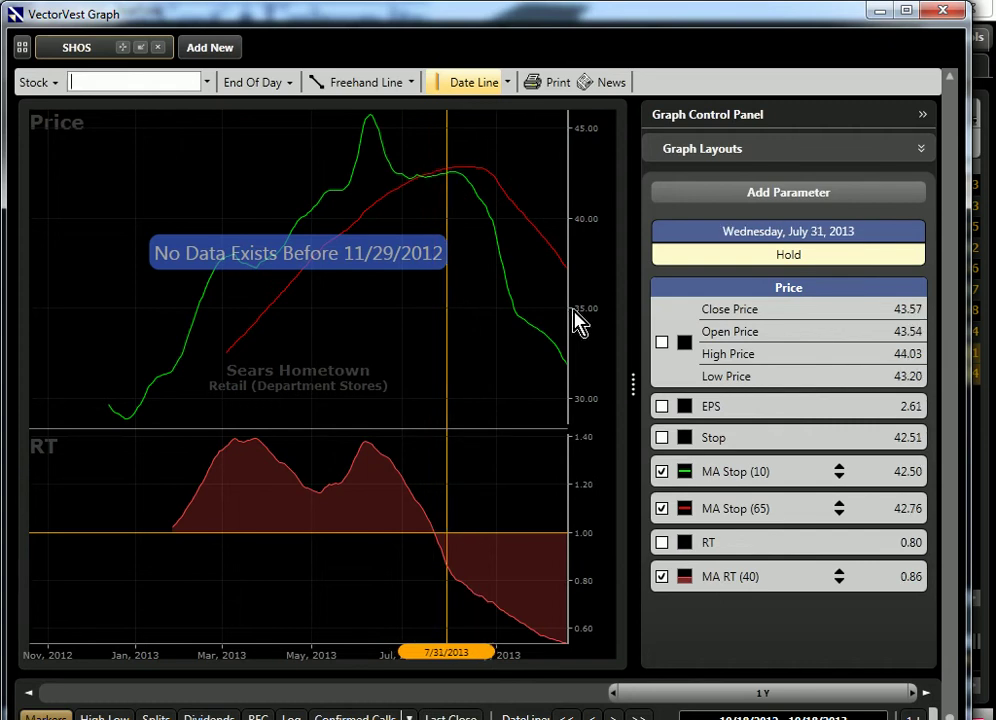
pyautogui.click(948, 11)
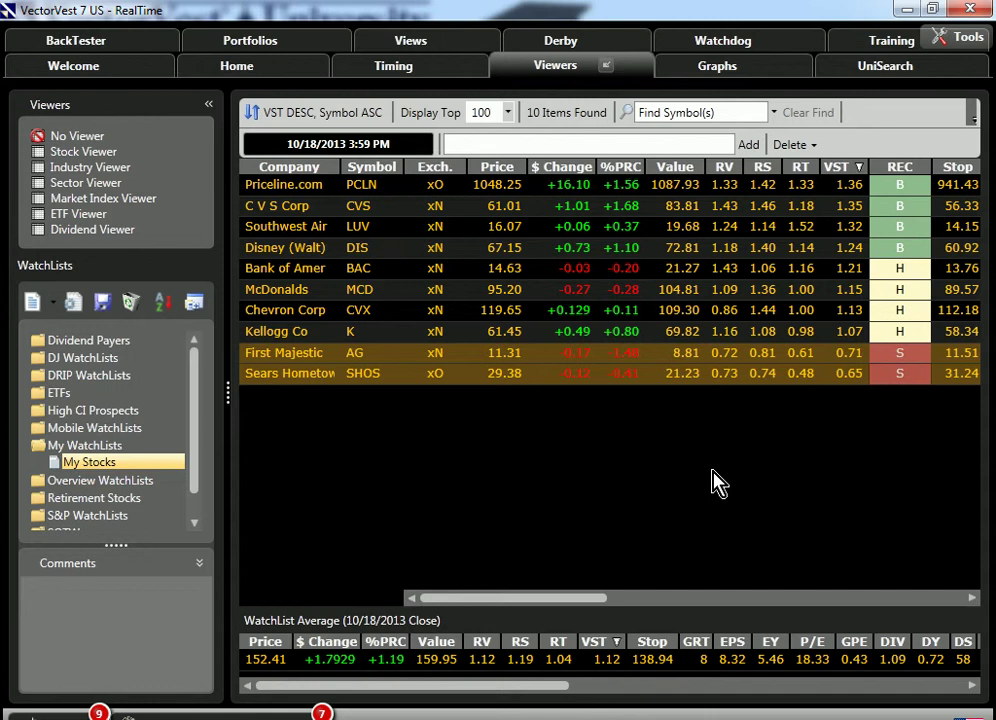
pyautogui.click(718, 337)
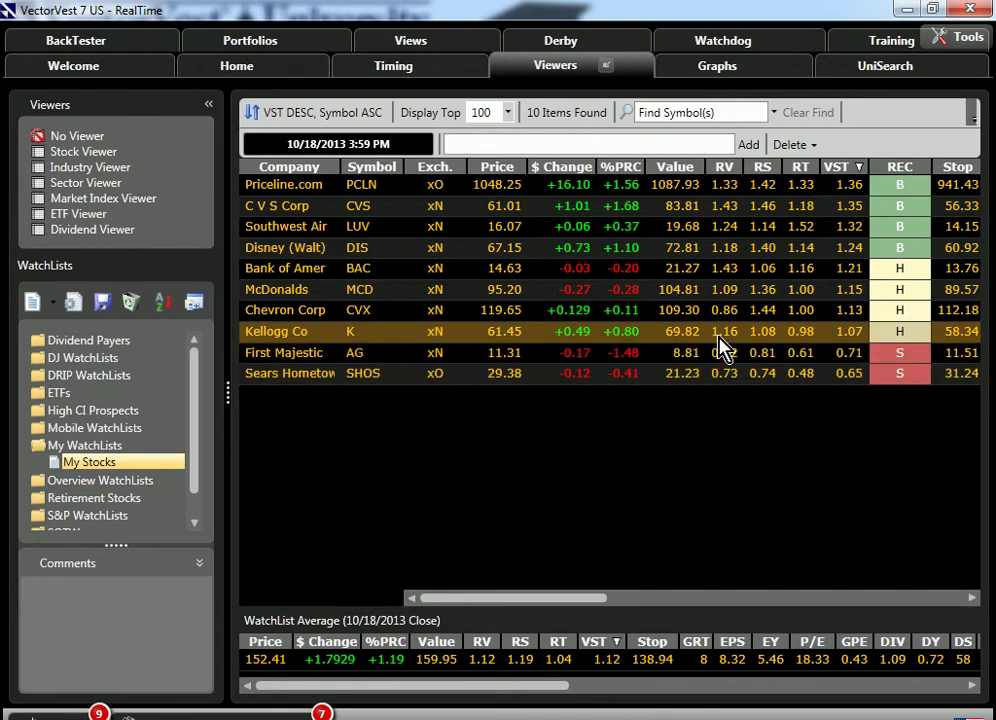
# Step: Open the stock graph of A M R from the Top VST Stocks list on the home page
pyautogui.click(258, 78)
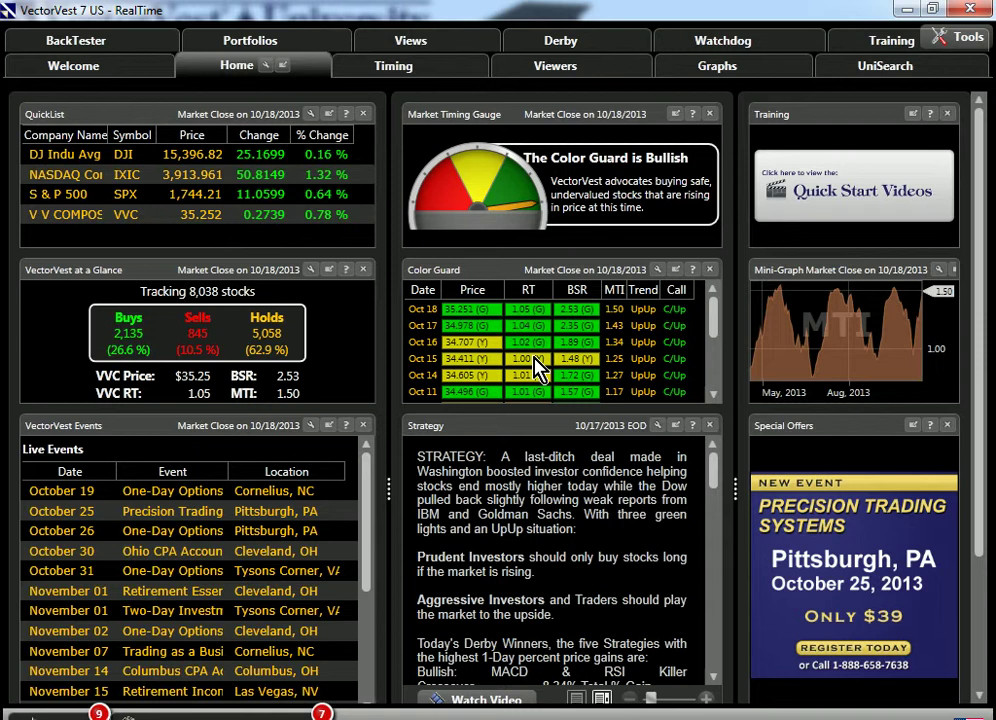
pyautogui.moveTo(985, 269)
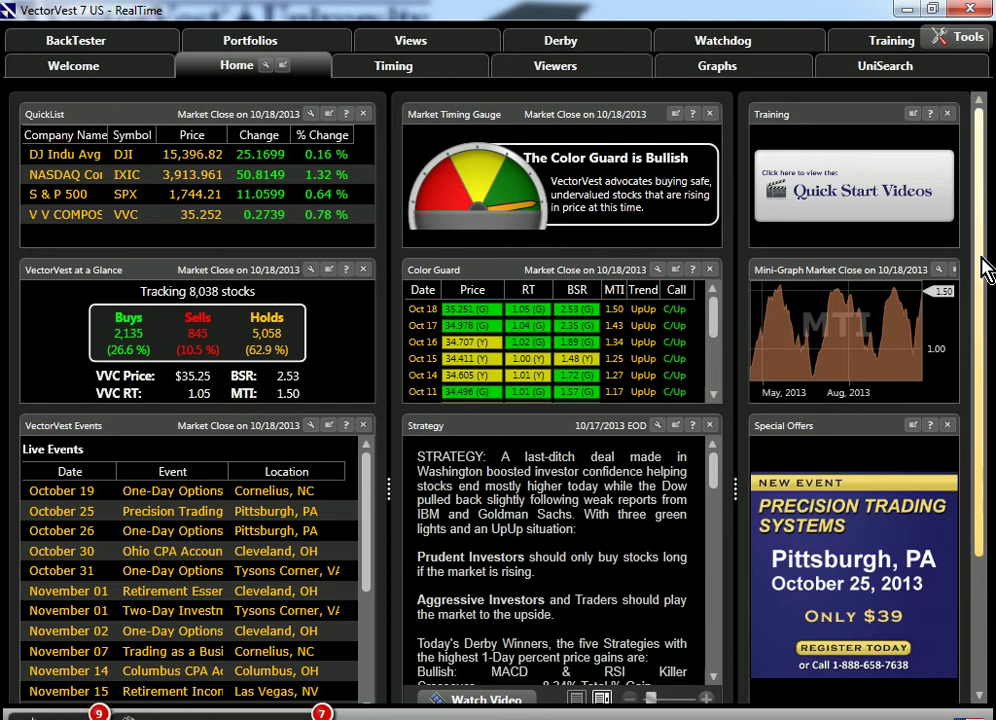
pyautogui.moveTo(985, 269); pyautogui.dragTo(983, 460)
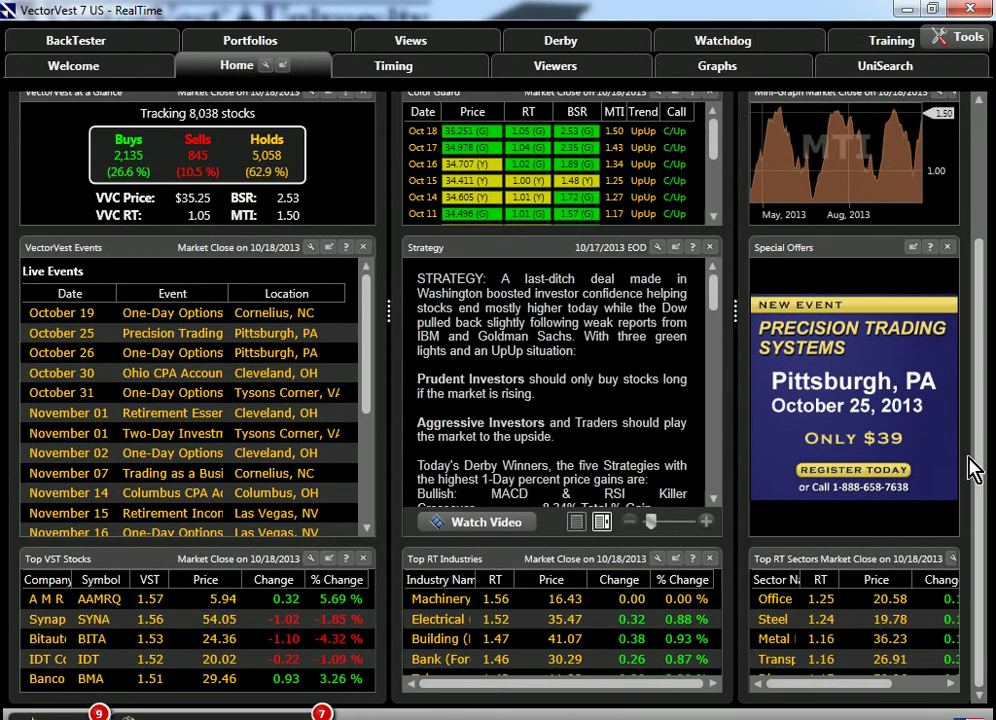
pyautogui.rightClick(227, 605)
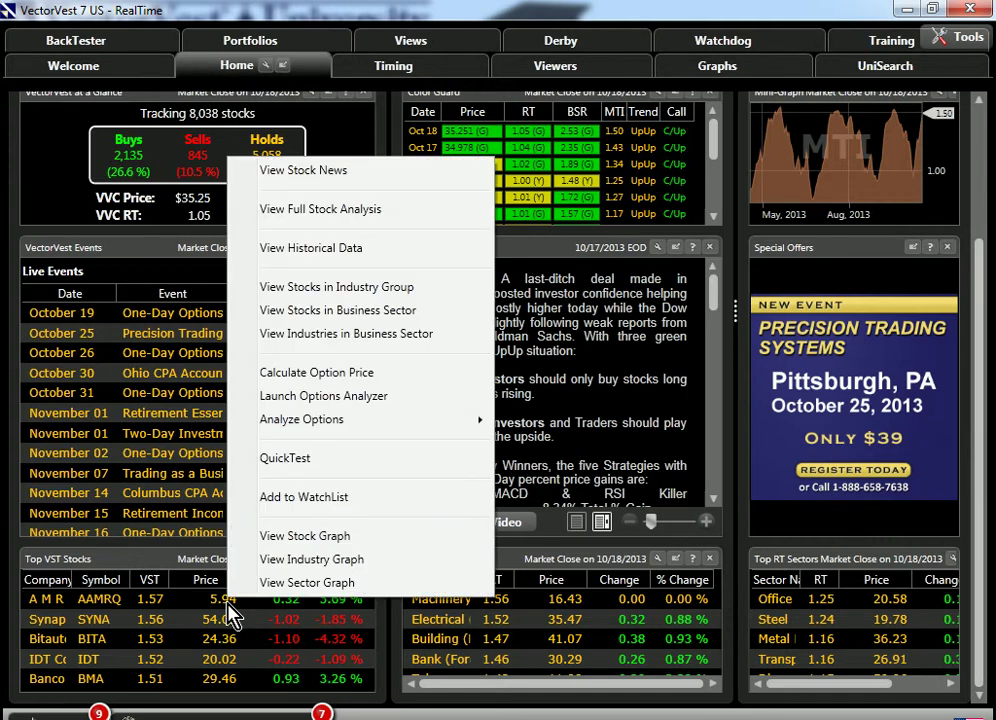
pyautogui.click(322, 536)
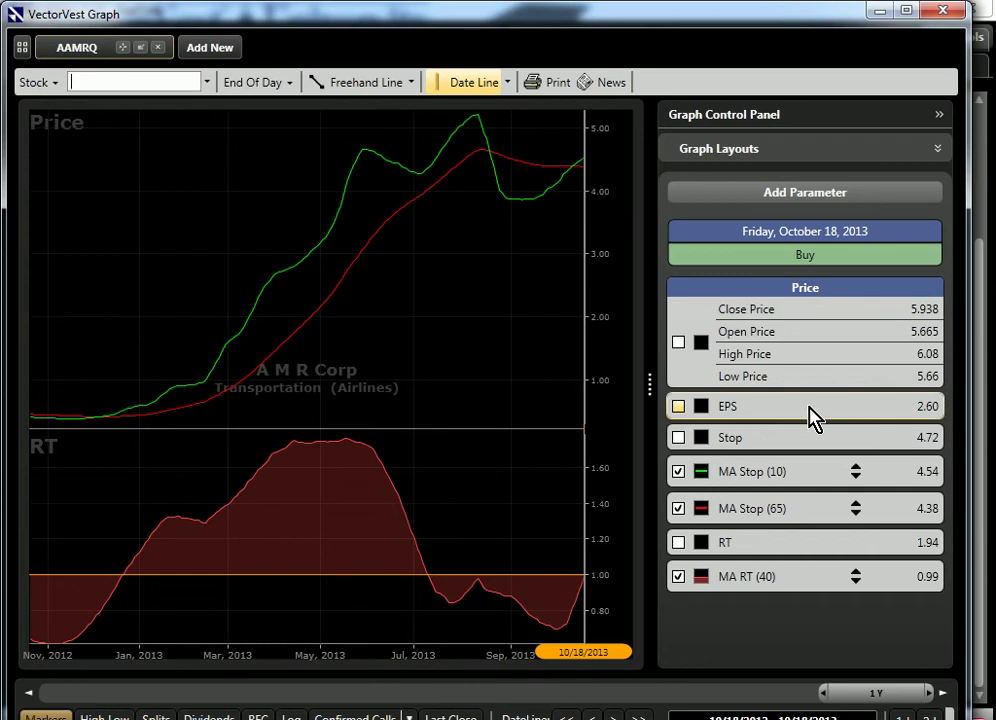
# Step: Load the VectorVest Layout for the AAMRQ graph and close the graph window
pyautogui.click(848, 152)
pyautogui.click(810, 218)
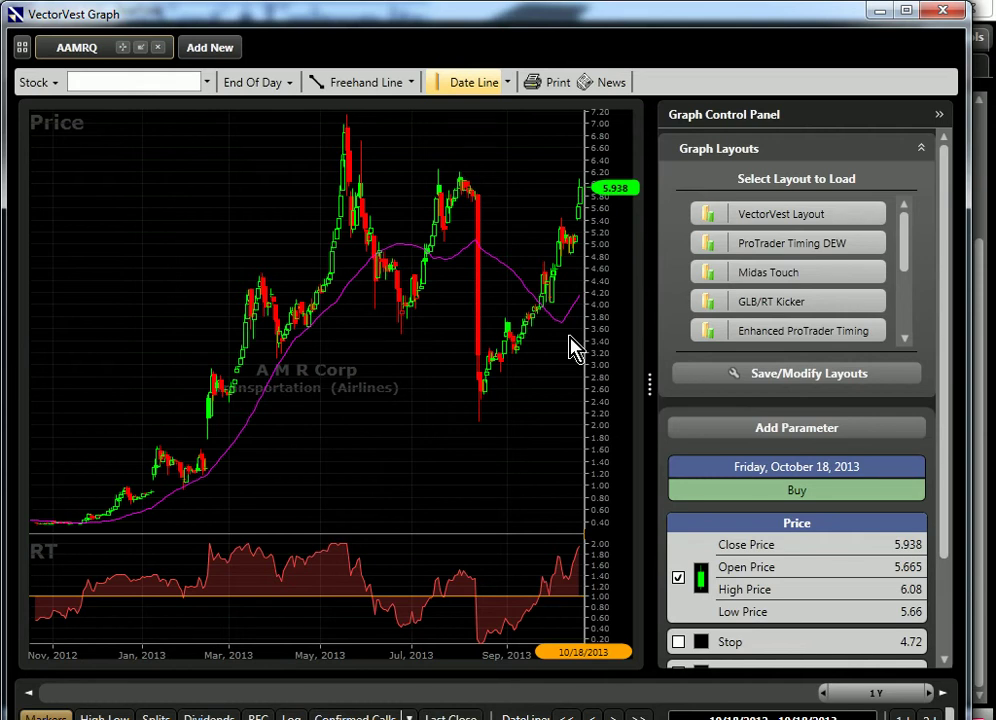
pyautogui.click(937, 10)
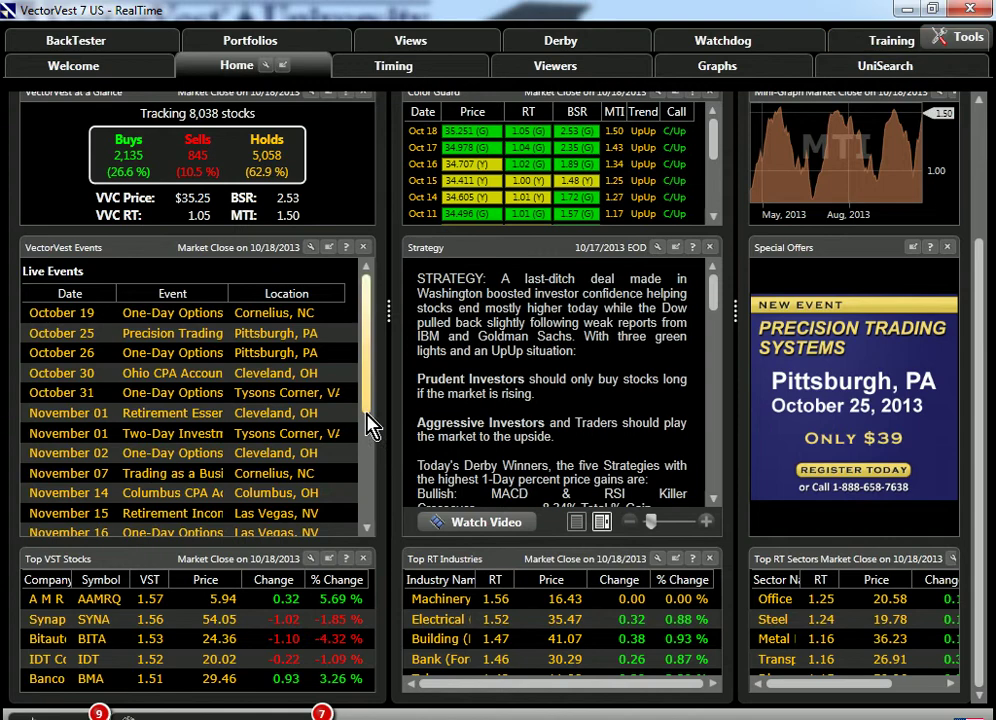
# Step: View the stock graphs of Synaptics and Bitauto from the Top VST Stocks list, closing each one
pyautogui.rightClick(55, 622)
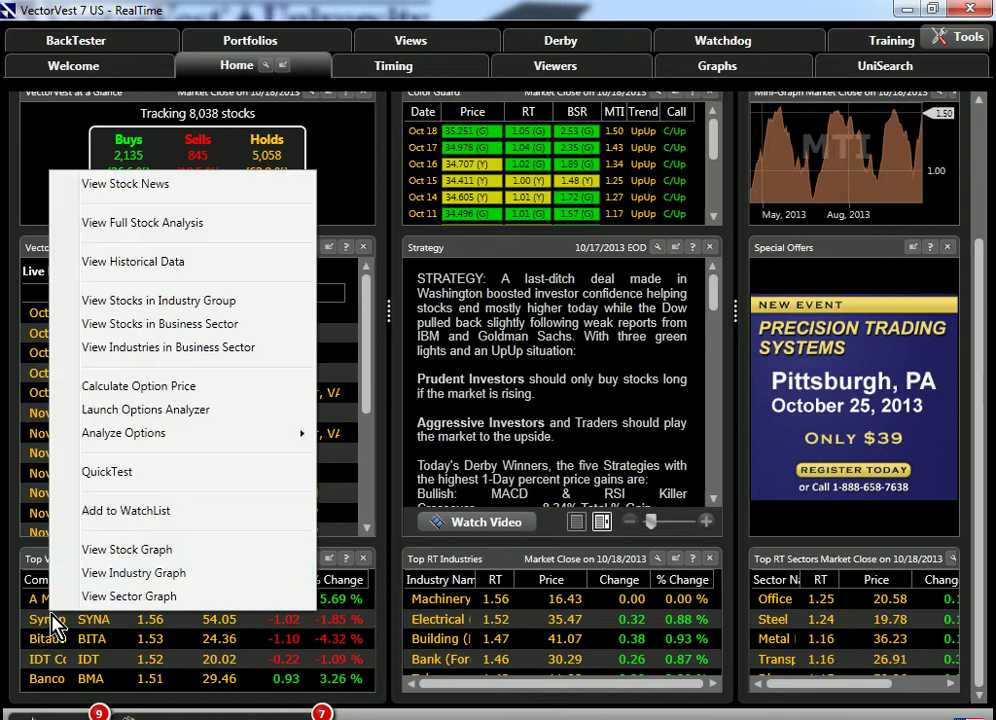
pyautogui.click(140, 549)
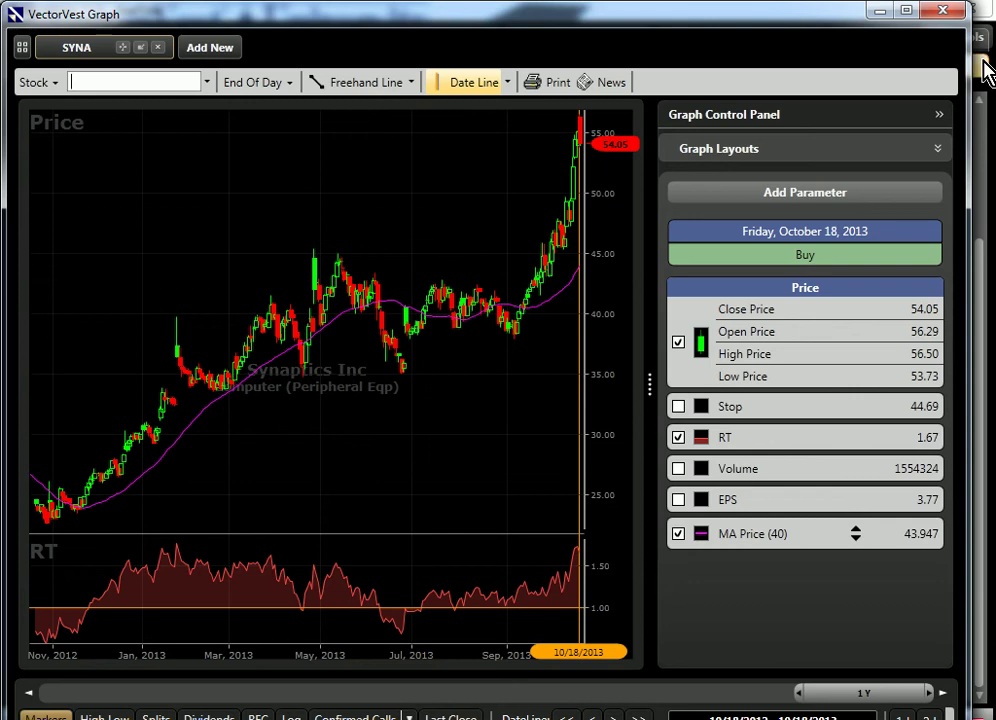
pyautogui.click(943, 10)
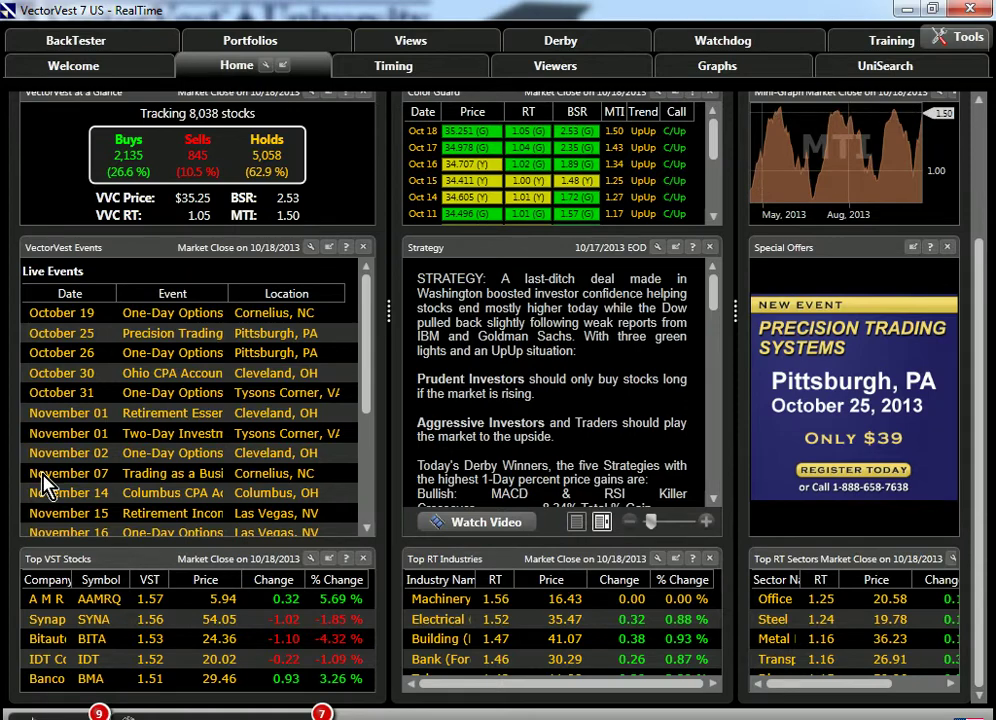
pyautogui.rightClick(42, 638)
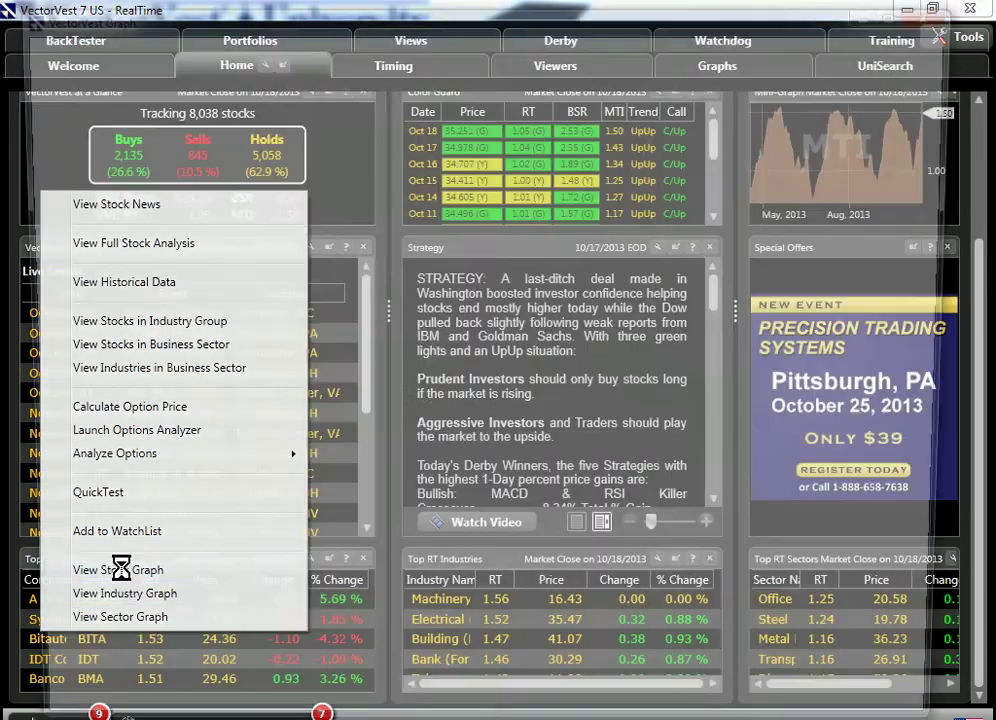
pyautogui.click(118, 569)
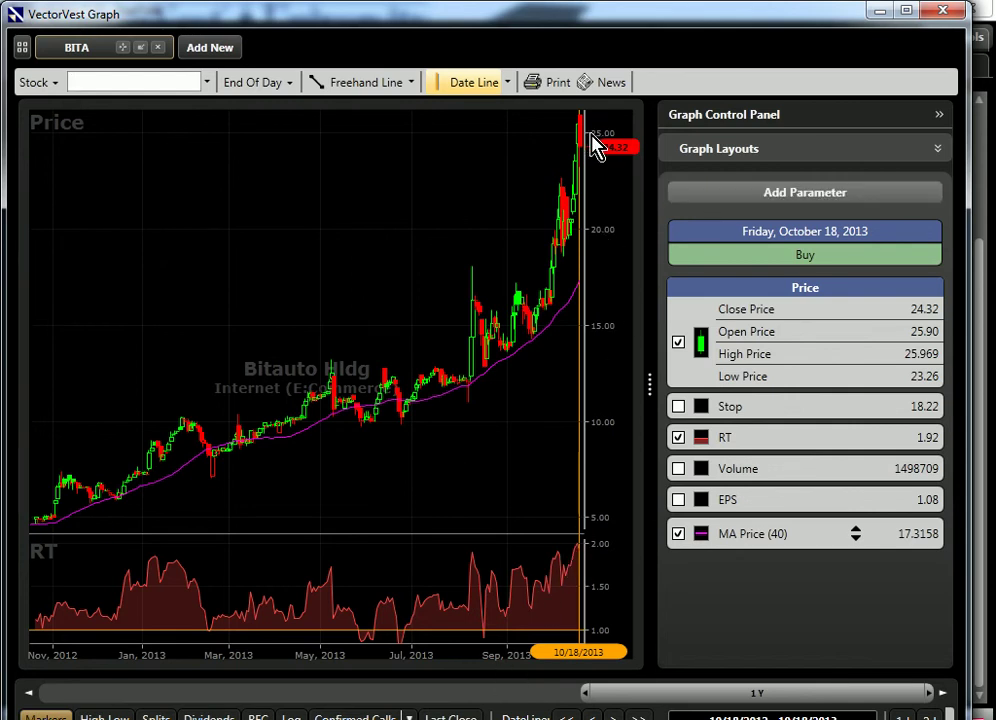
pyautogui.click(944, 11)
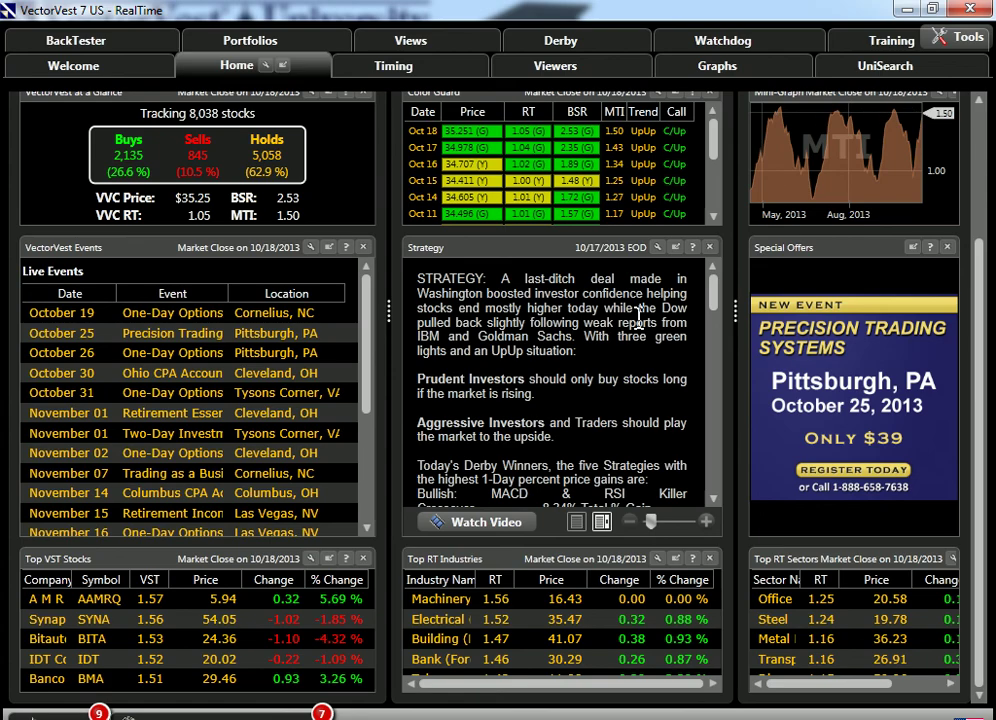
# Step: View the stock graphs of IDT and Banco Macro from the Top VST Stocks list, closing each one
pyautogui.rightClick(82, 662)
pyautogui.click(205, 589)
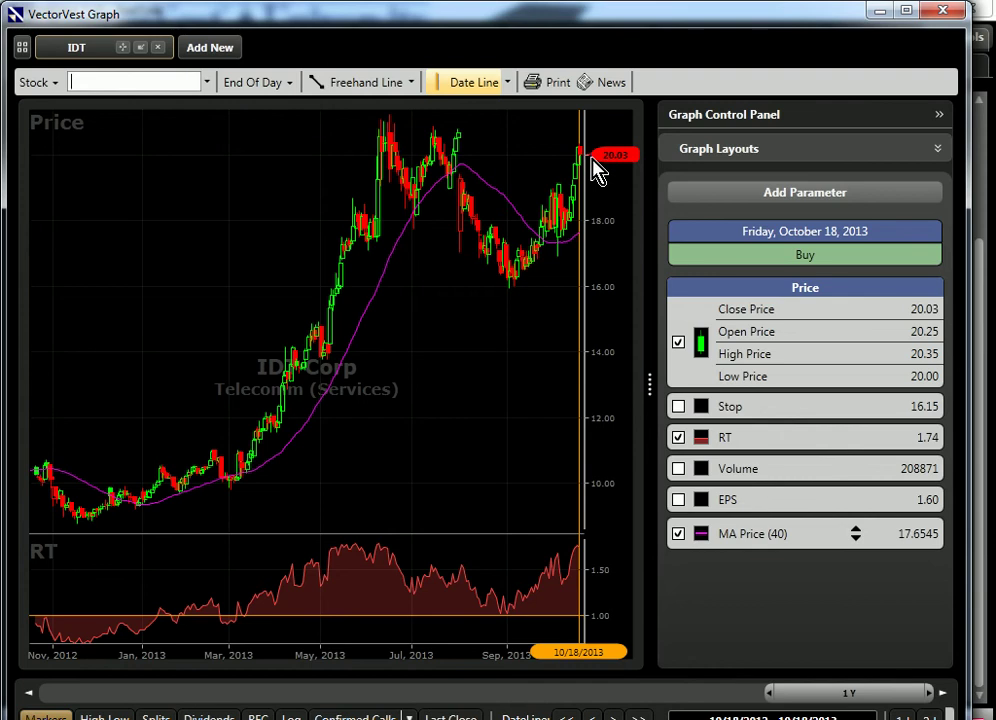
pyautogui.click(938, 10)
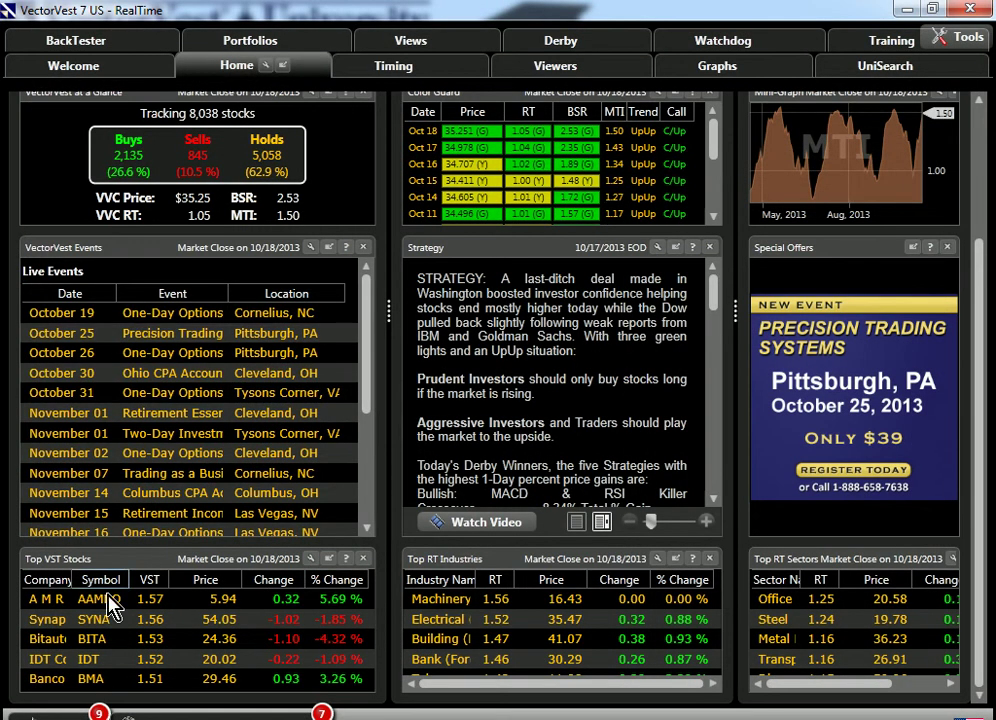
pyautogui.rightClick(130, 690)
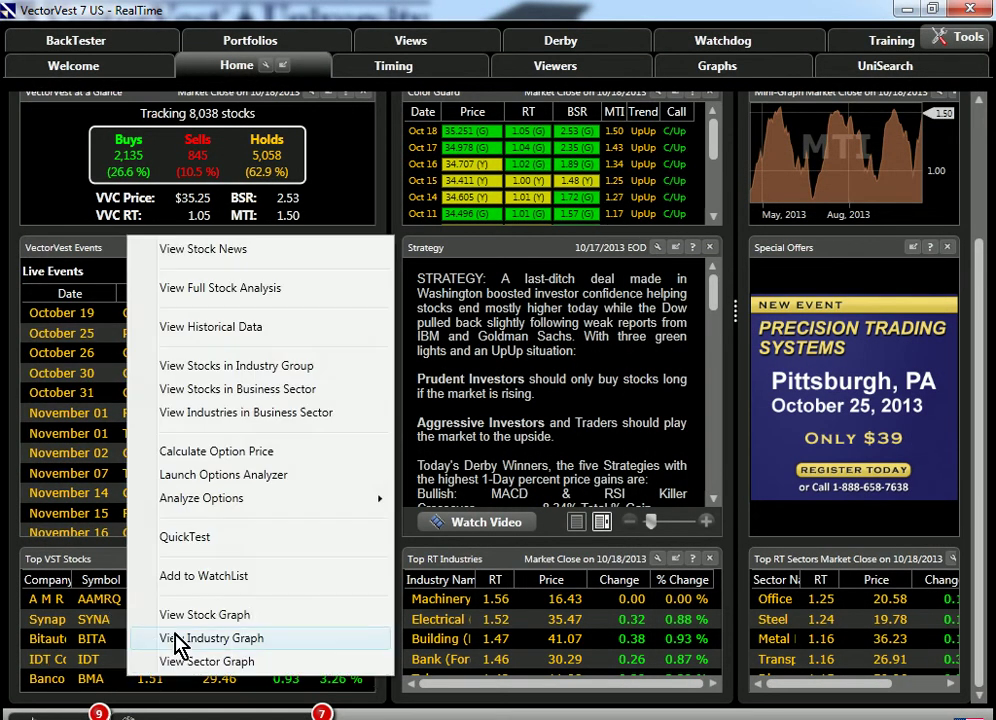
pyautogui.click(230, 609)
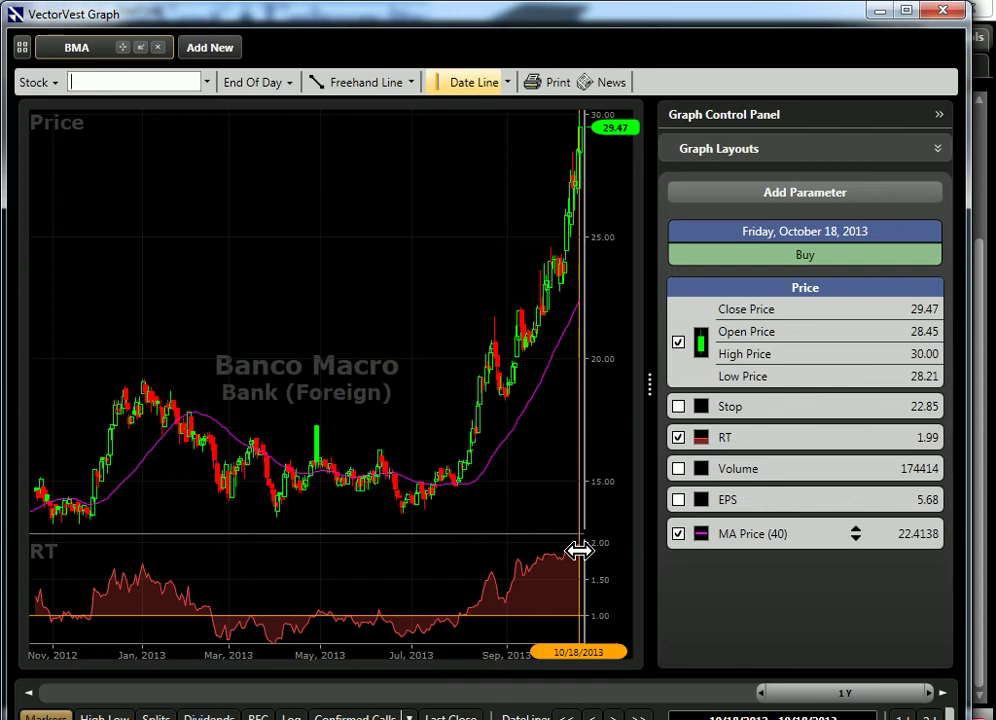
pyautogui.click(943, 11)
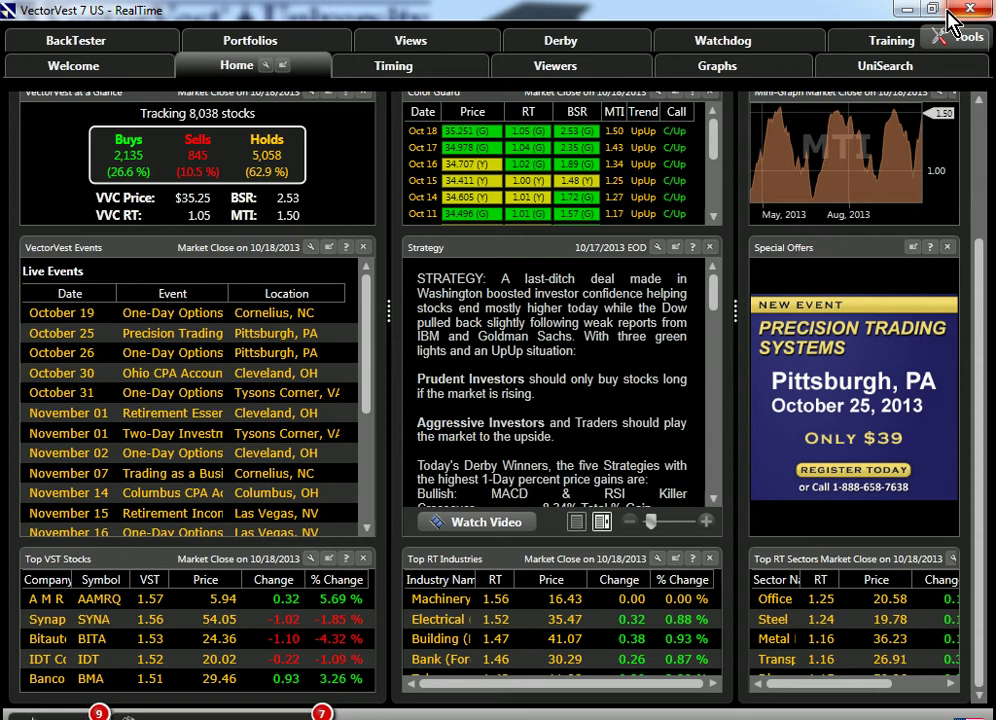
# Step: Switch to the running PowerPoint slide show titled Strategy of the Week and advance to its second slide
pyautogui.hotkey('alt', 'Tab')
pyautogui.hotkey('alt', 'Tab')
pyautogui.hotkey('alt', 'Tab')
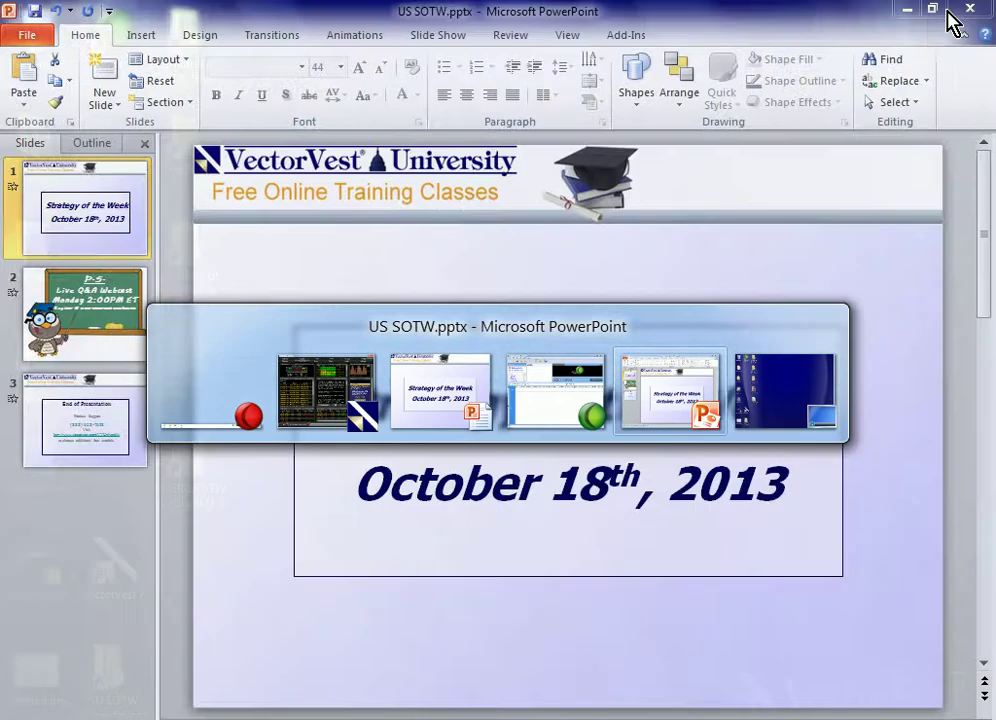
pyautogui.hotkey('alt', 'shift', 'Tab')
pyautogui.hotkey('alt', 'shift', 'Tab')
pyautogui.press('space')
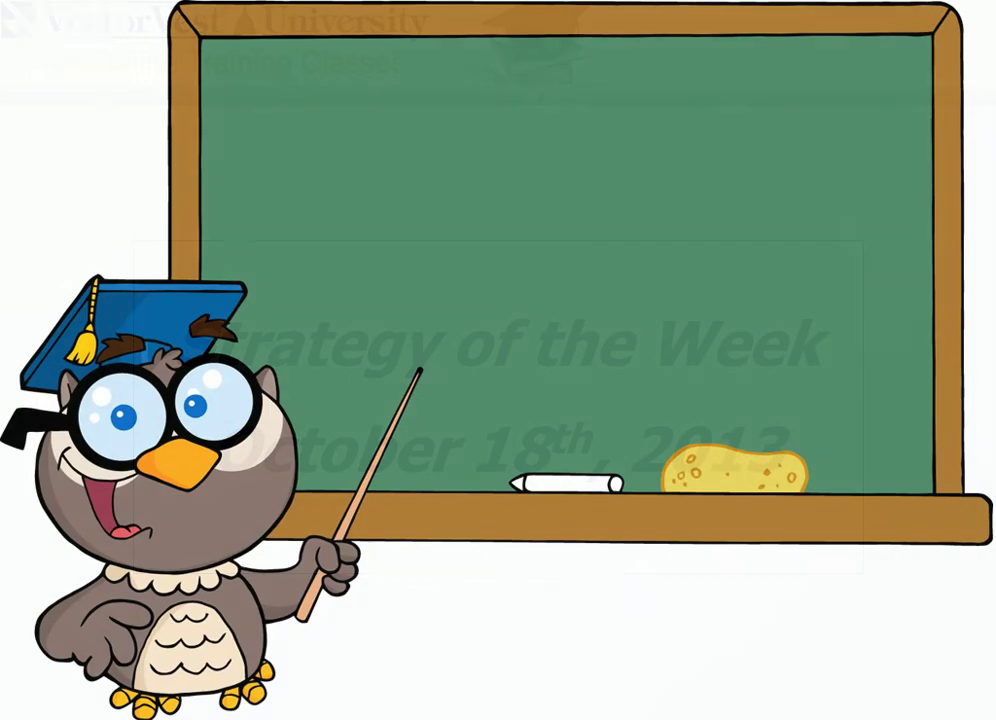